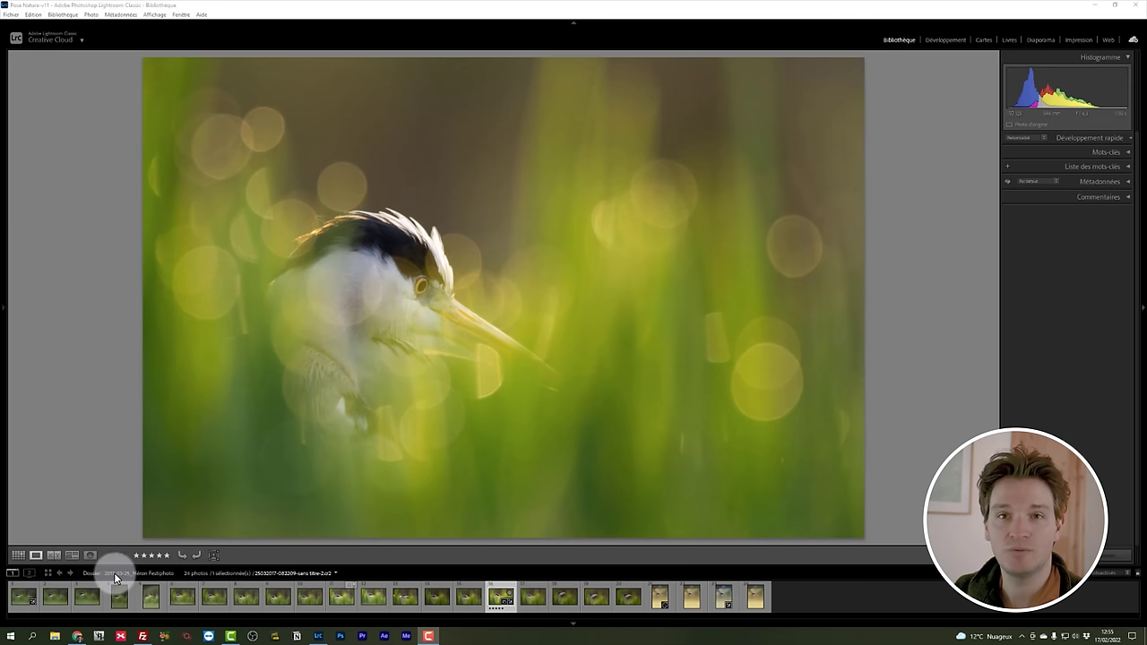
Step: Browse the heron series one photo at a time, from the first shot to the five-star shot
left_click(24, 605)
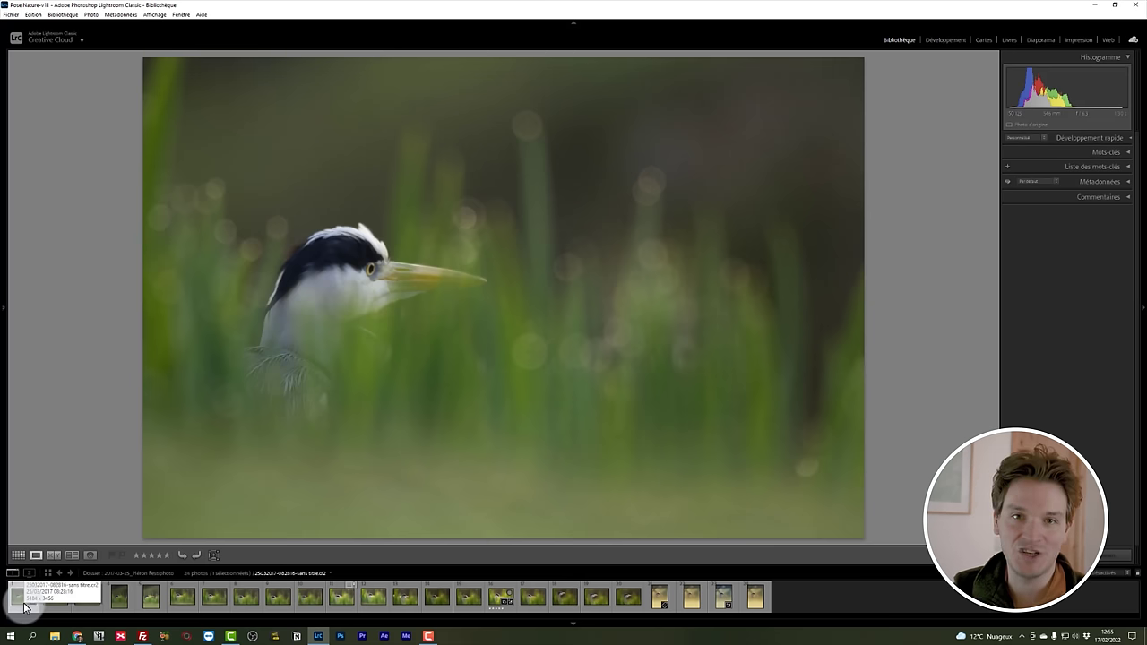
key("Right")
key("Right")
key("Right")
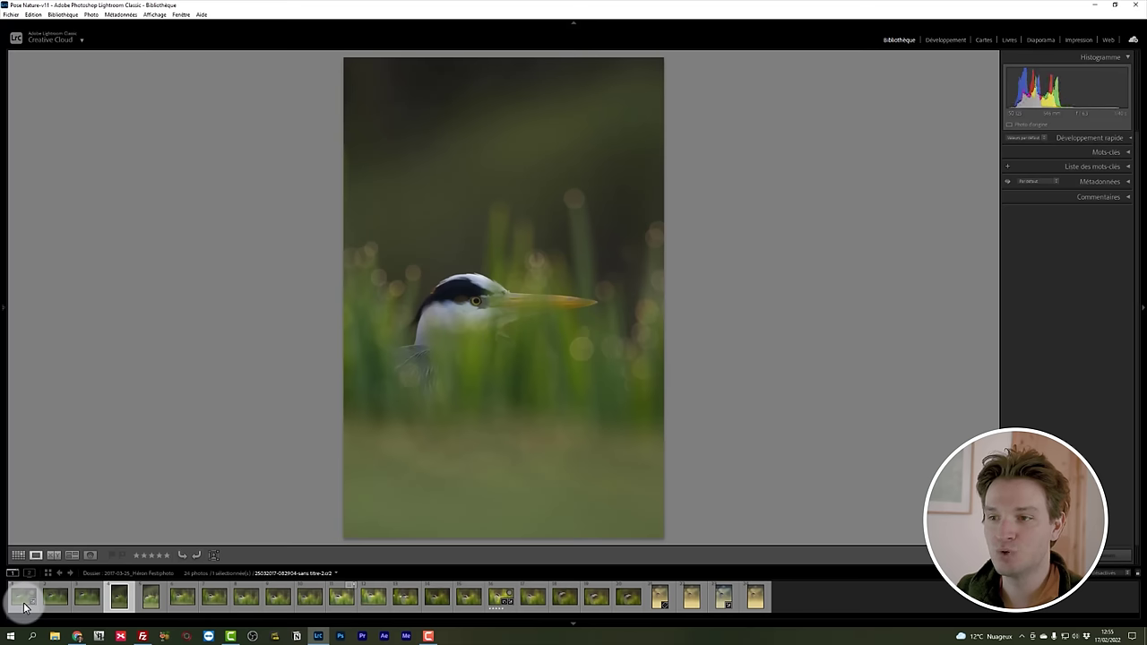
key("Right")
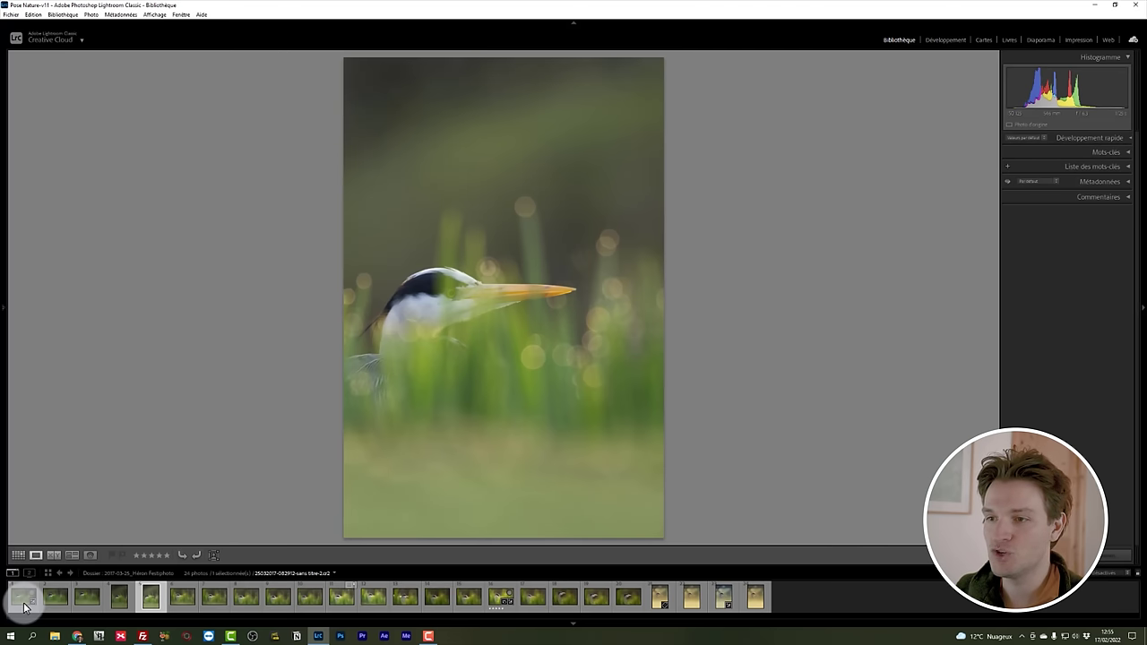
key("Right")
key("Right")
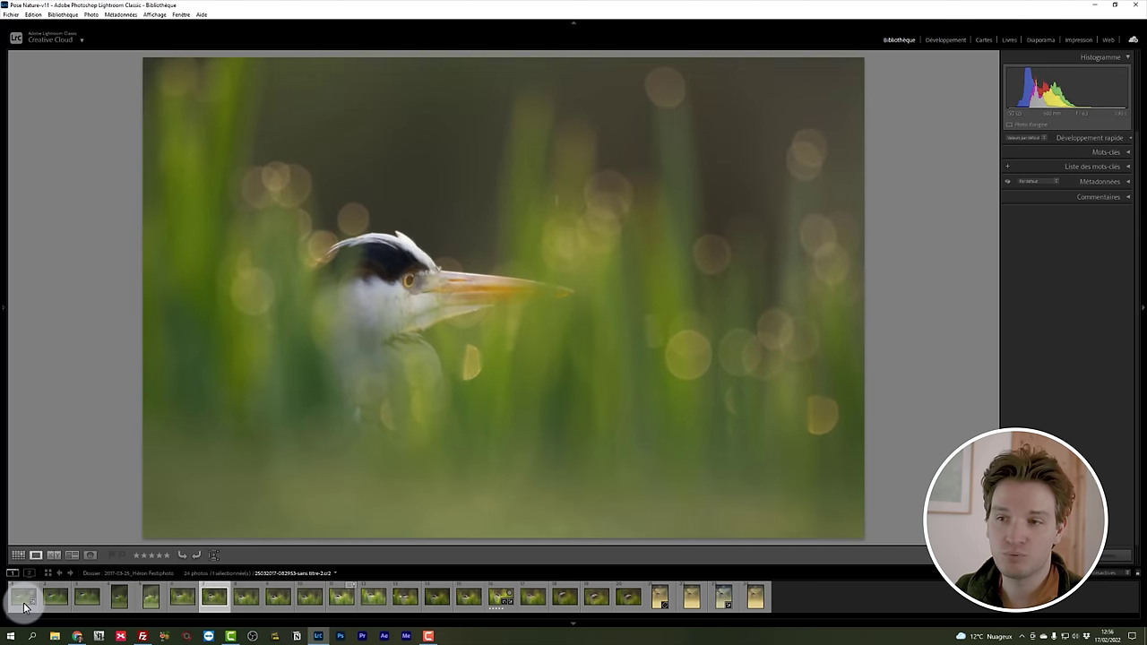
key("Right")
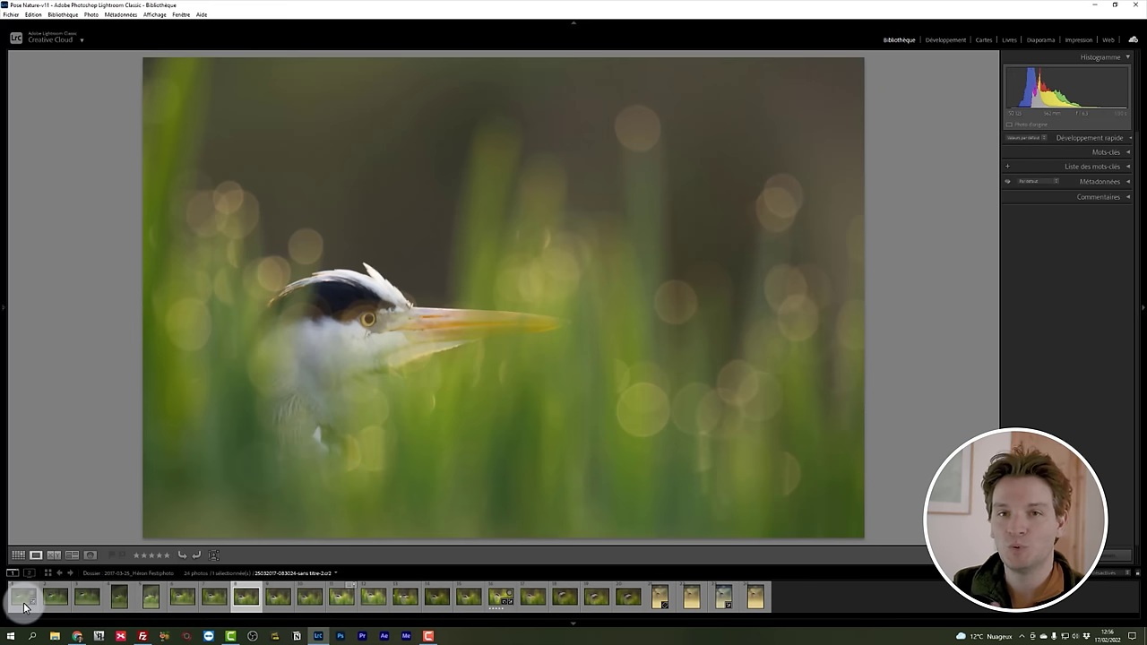
key("Right")
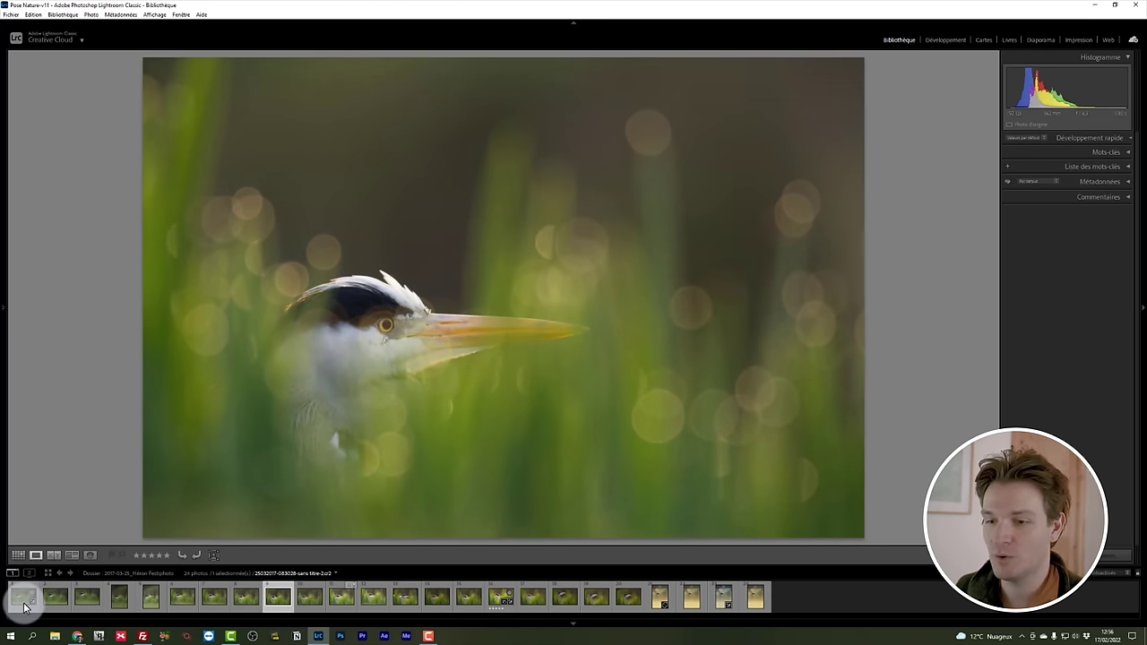
key("Right")
key("Right")
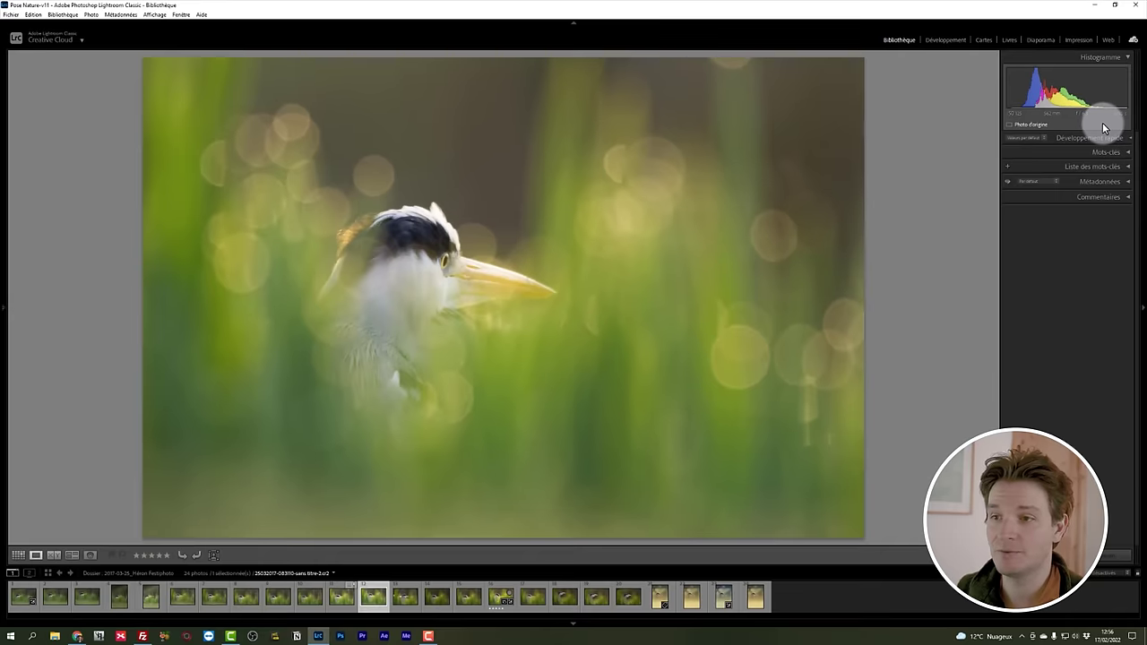
key("Right")
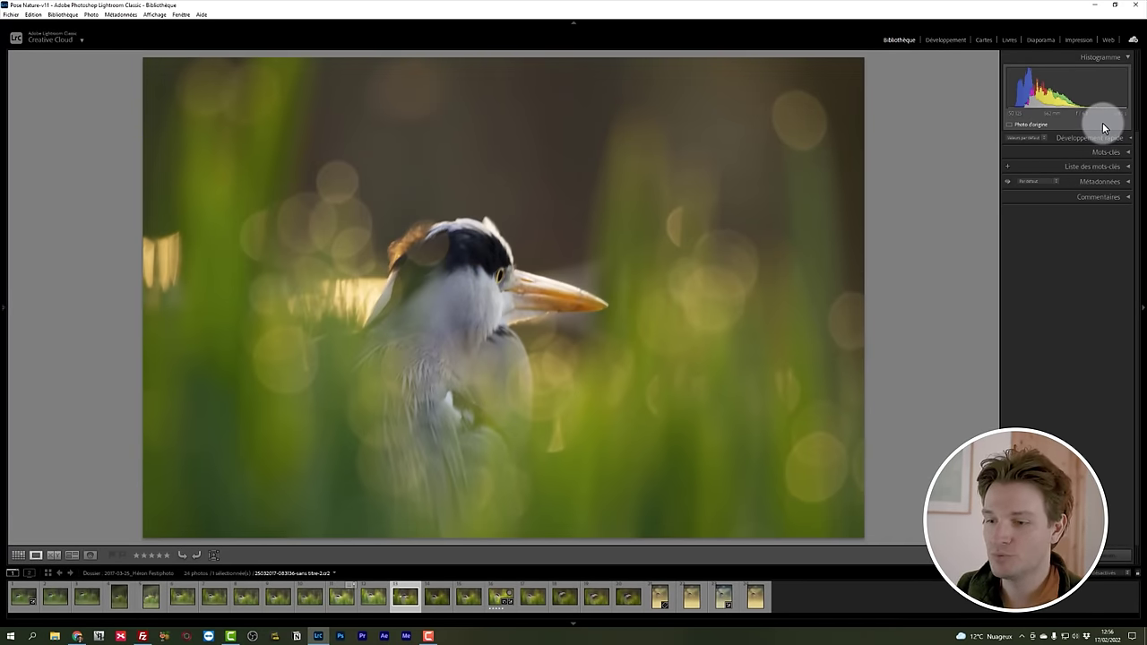
key("Right")
key("Right")
key("Right")
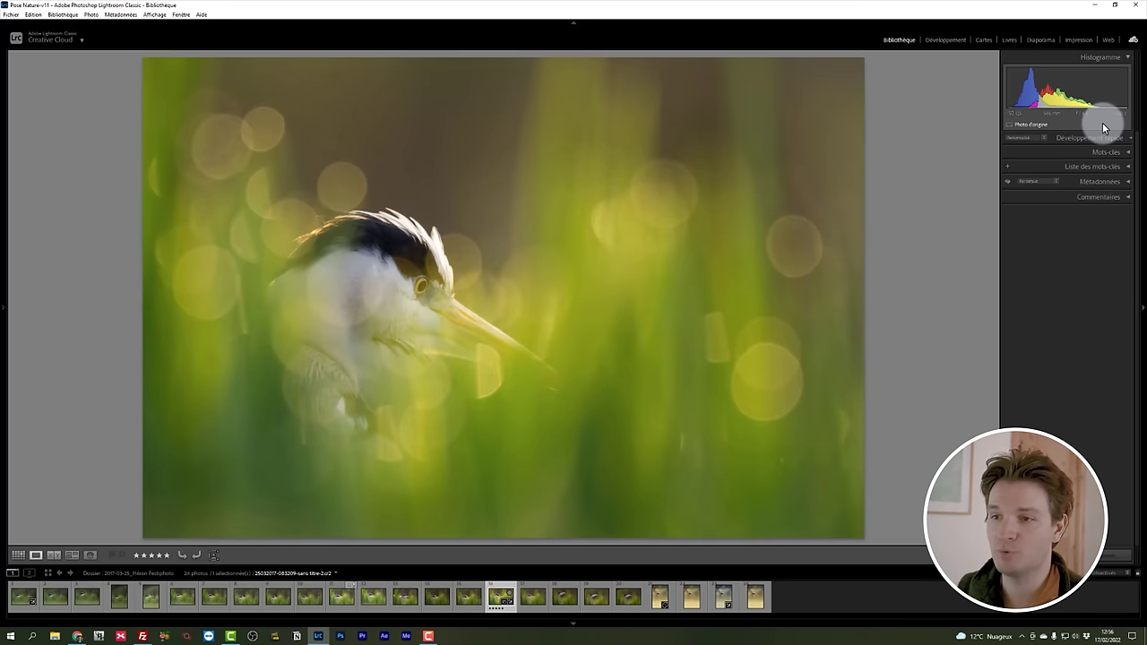
Step: Compare the five-star heron photo with the shot that follows it, alternating between the two and returning to the five-star one
key("Right")
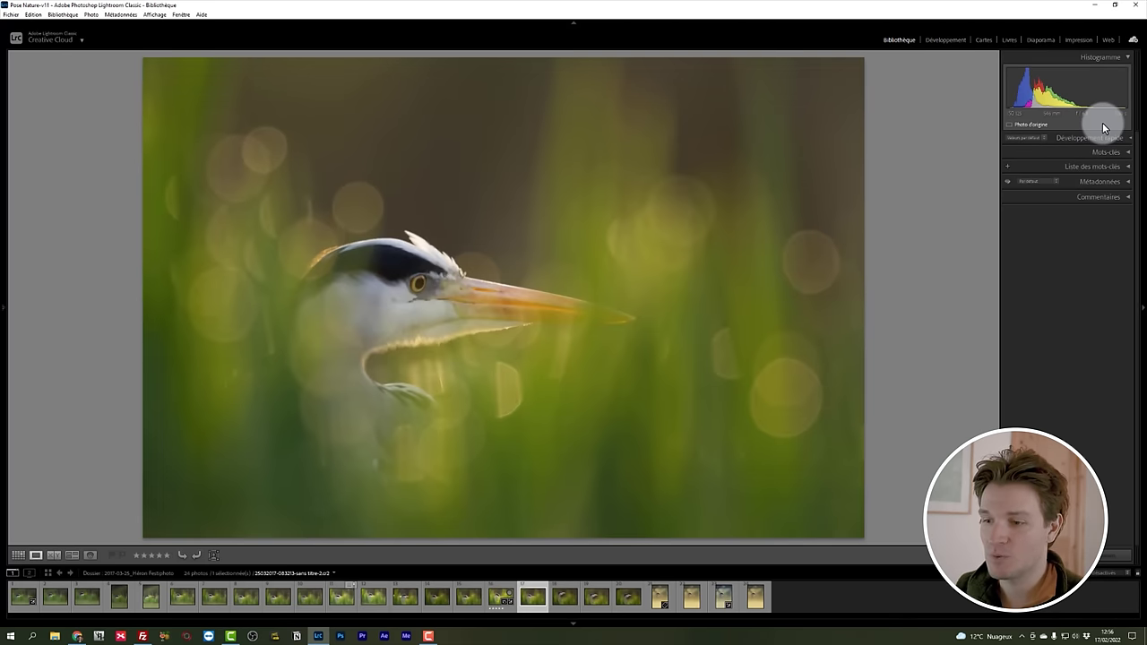
key("Left")
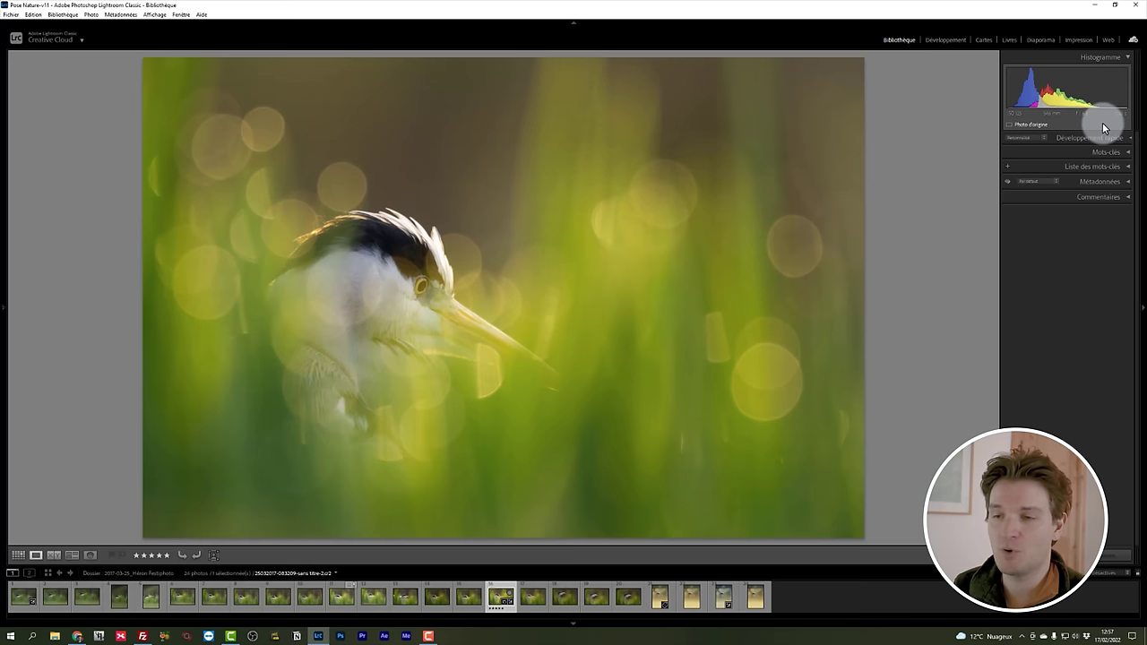
key("Right")
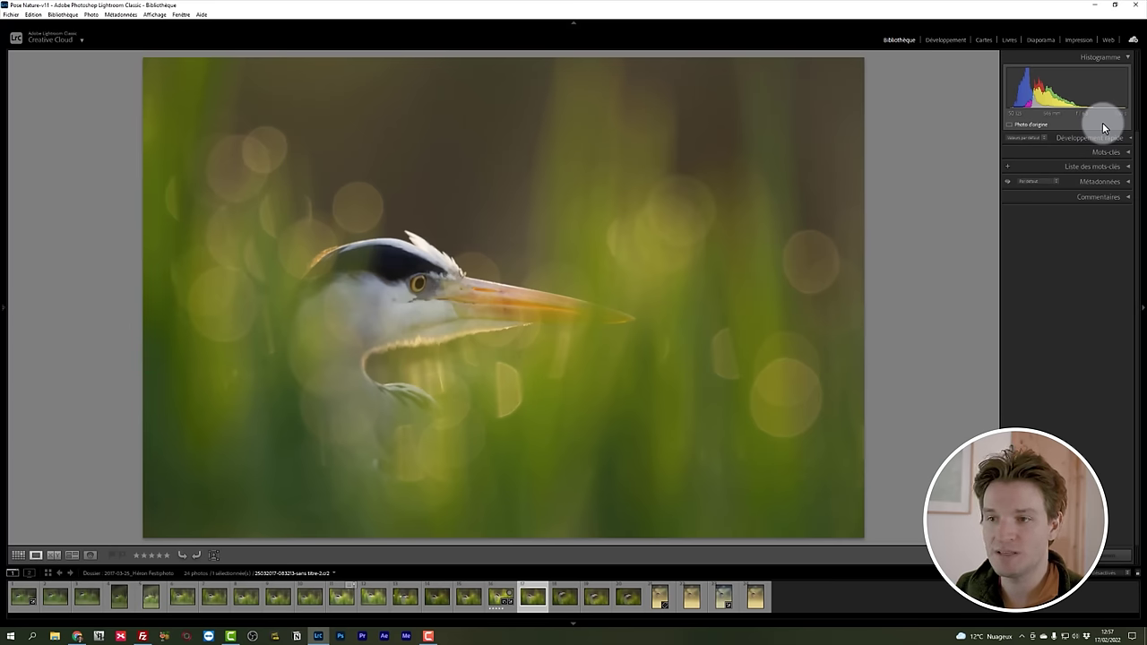
key("Left")
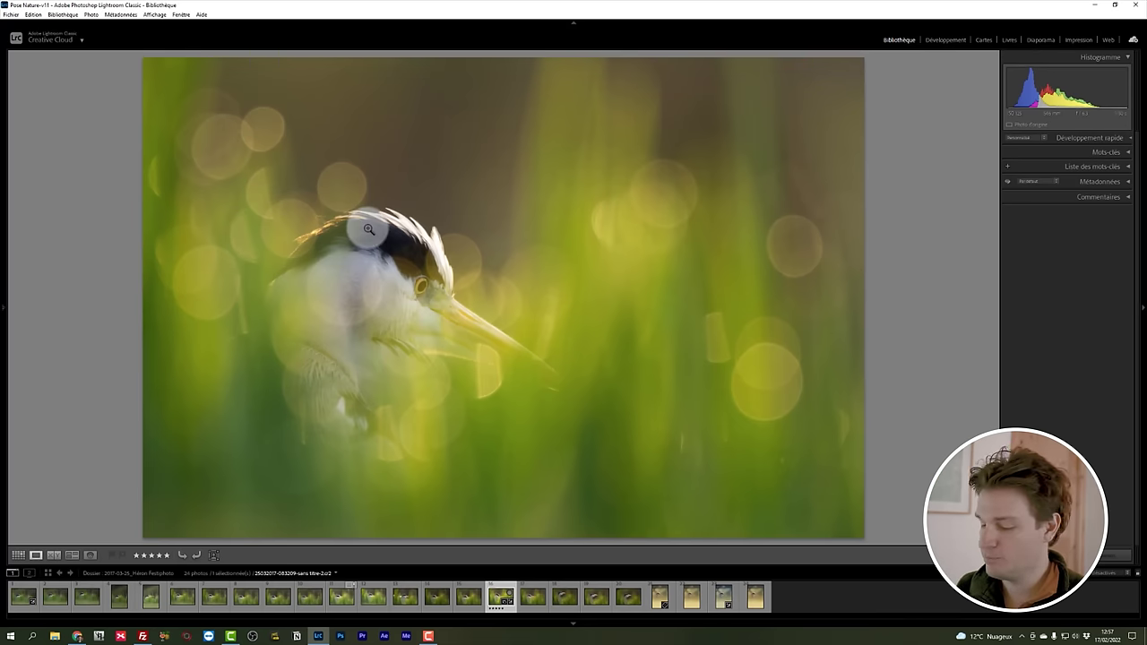
key("Right")
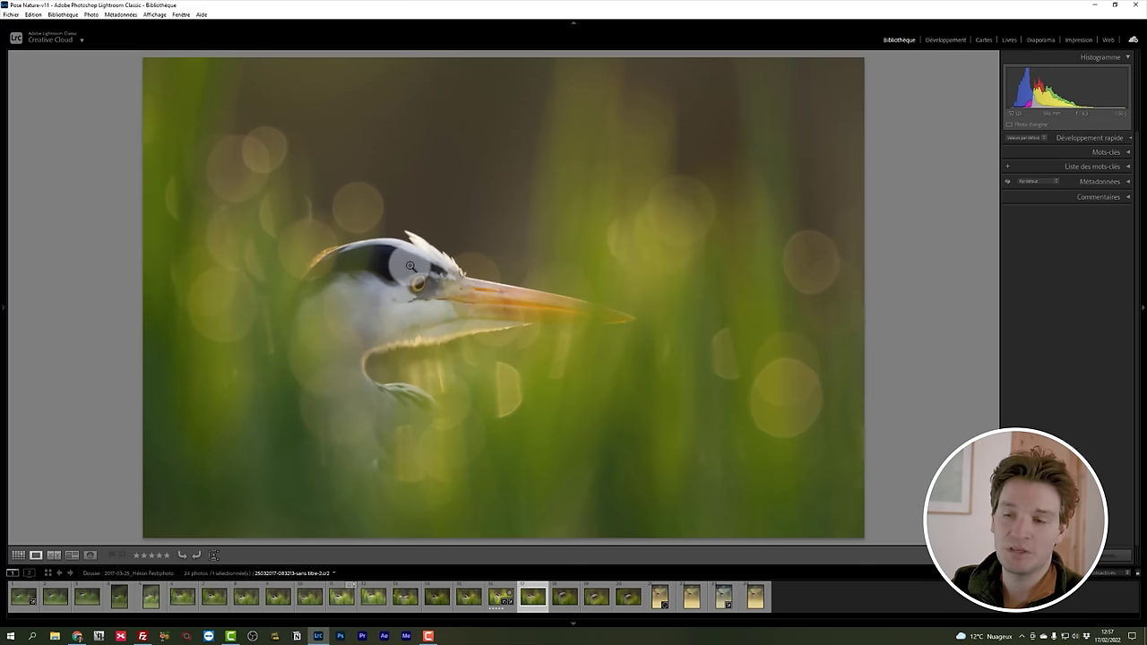
key("Left")
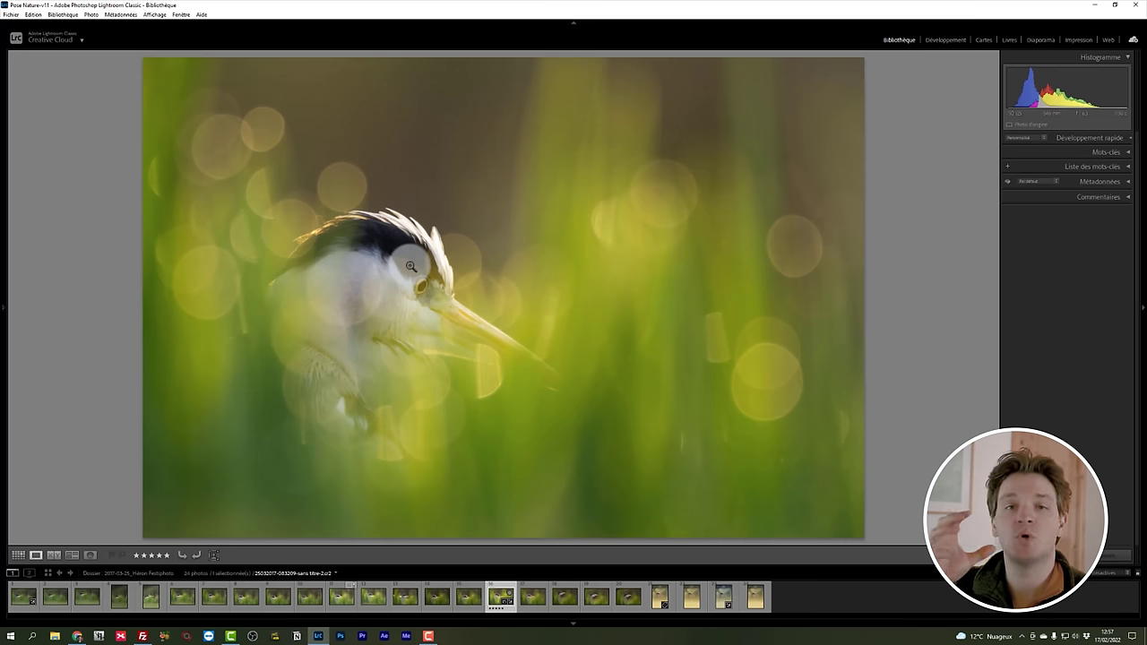
Step: Open the five-star heron photo in a Develop before/after comparison and replace its adjustments with automatic tone
key("d")
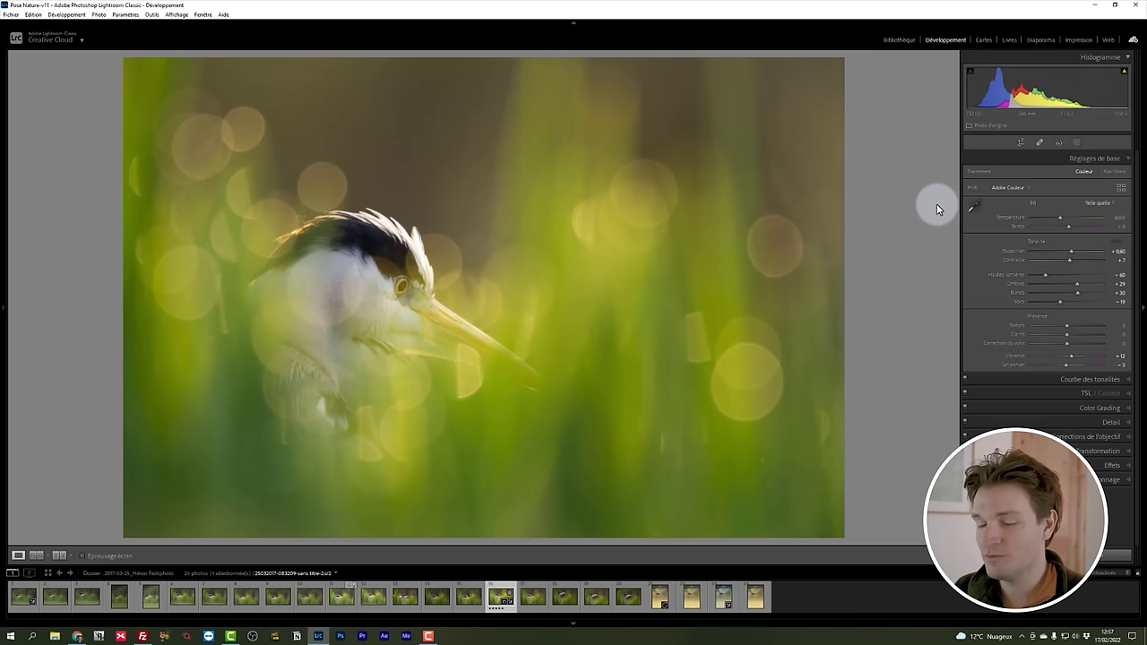
key("y")
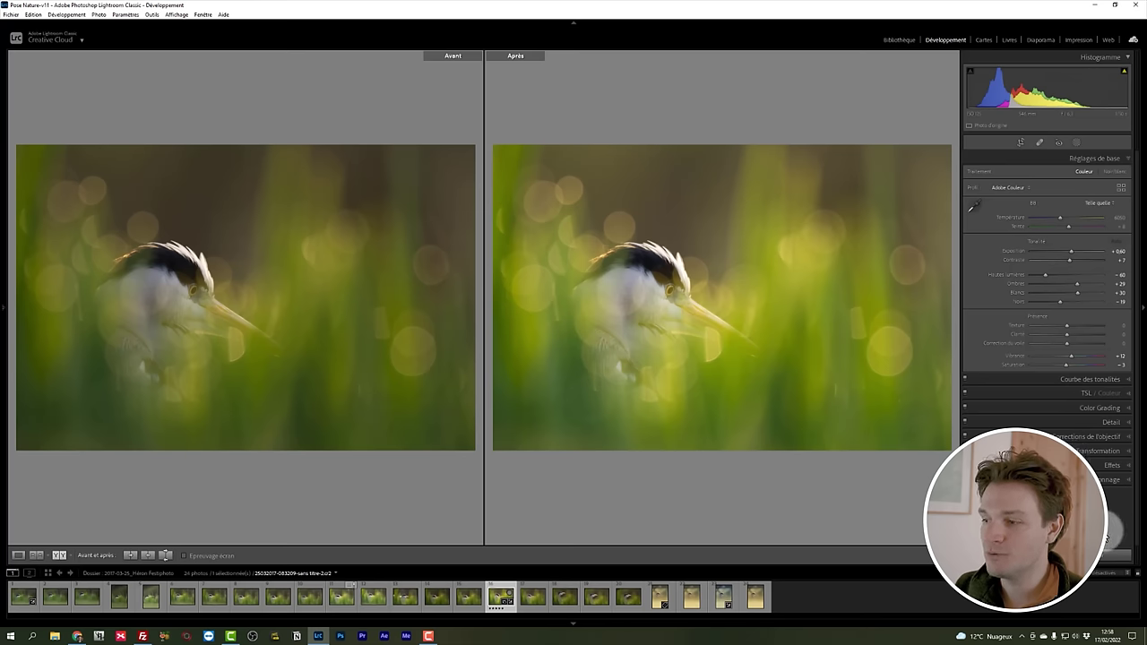
left_click(1104, 559)
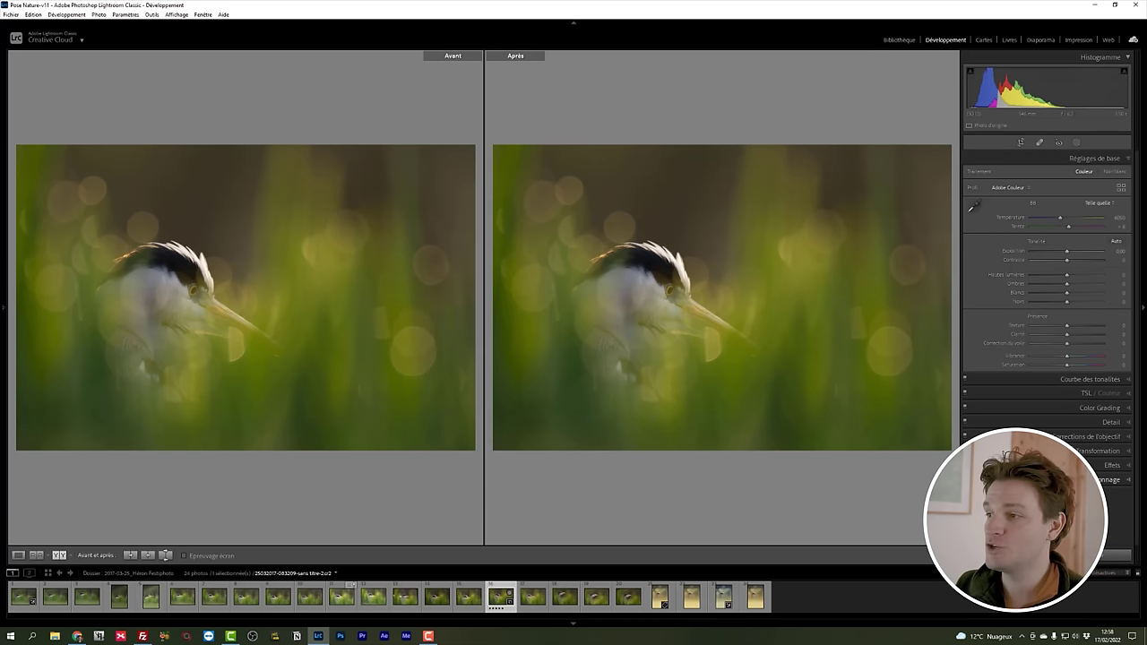
left_click(1117, 242)
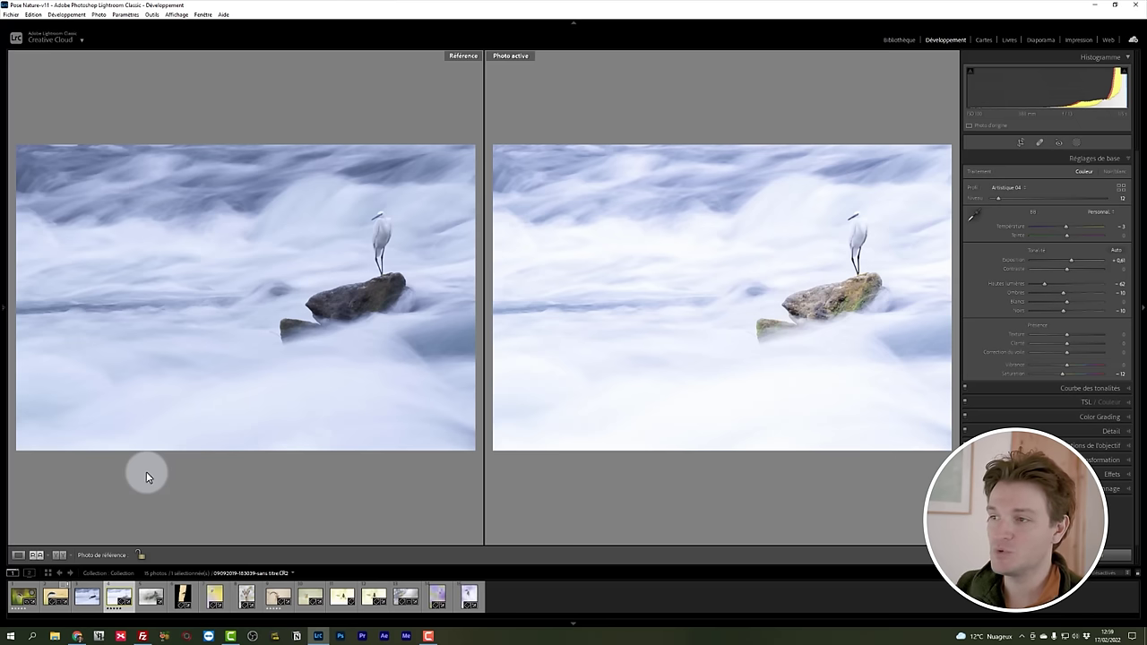
Step: Examine the egret at close zoom in both the reference and the active photo, and return both to full view
left_click(847, 233)
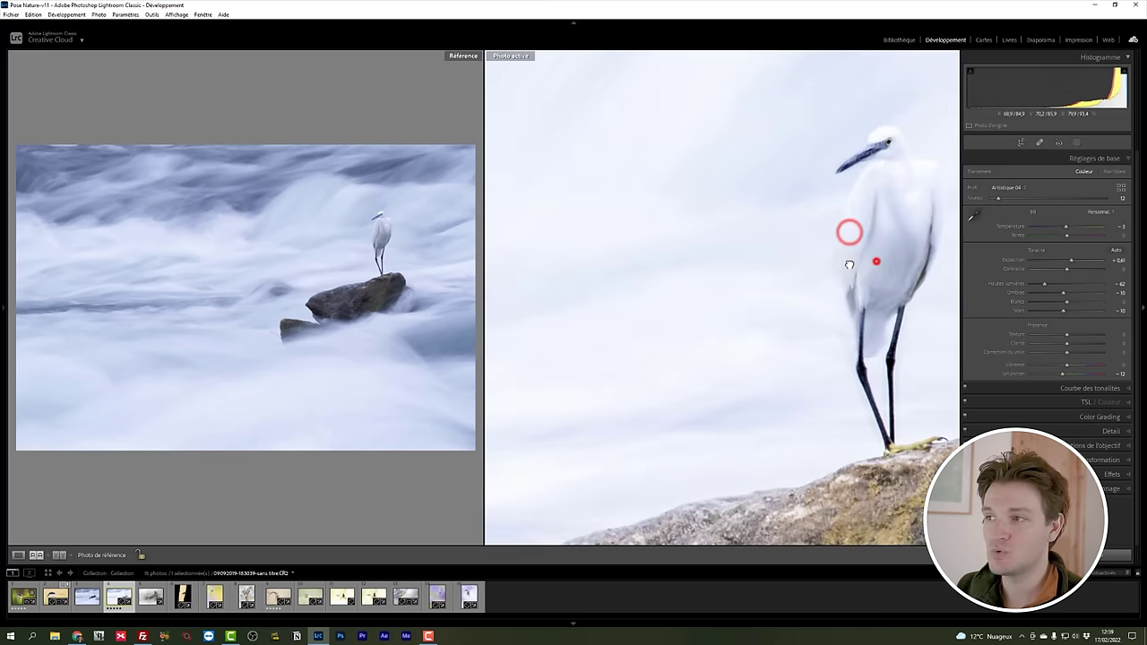
left_click(384, 220)
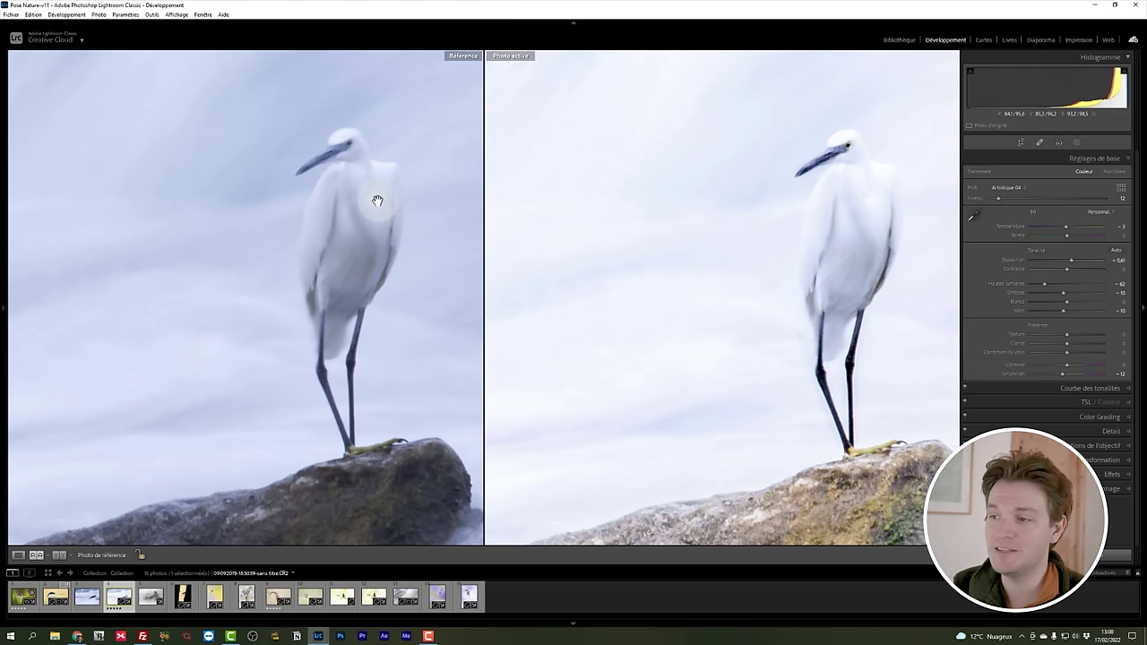
left_click(742, 261)
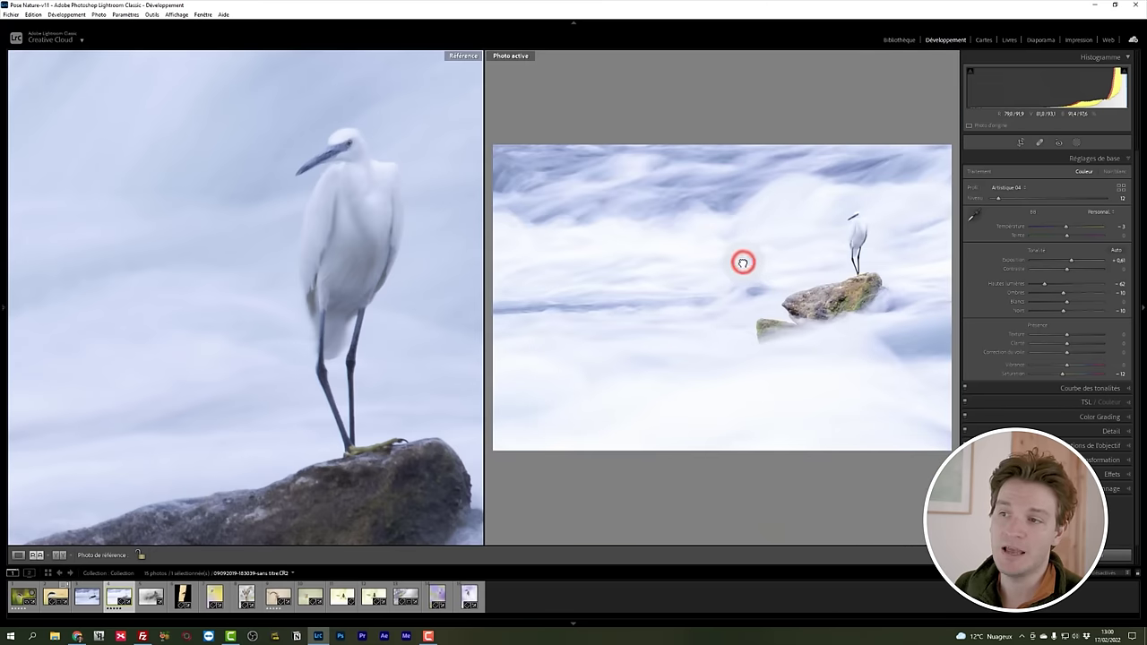
left_click(280, 335)
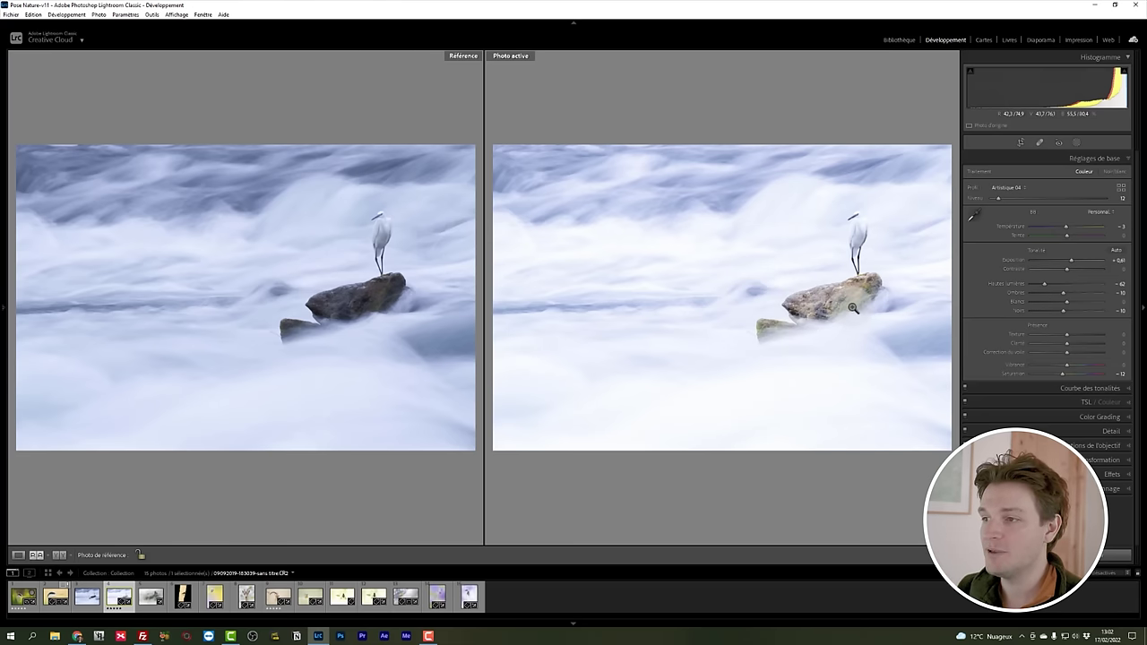
Step: Examine the texture and colours of the rock under the egret at close zoom in the reference and active photos
left_click(373, 307)
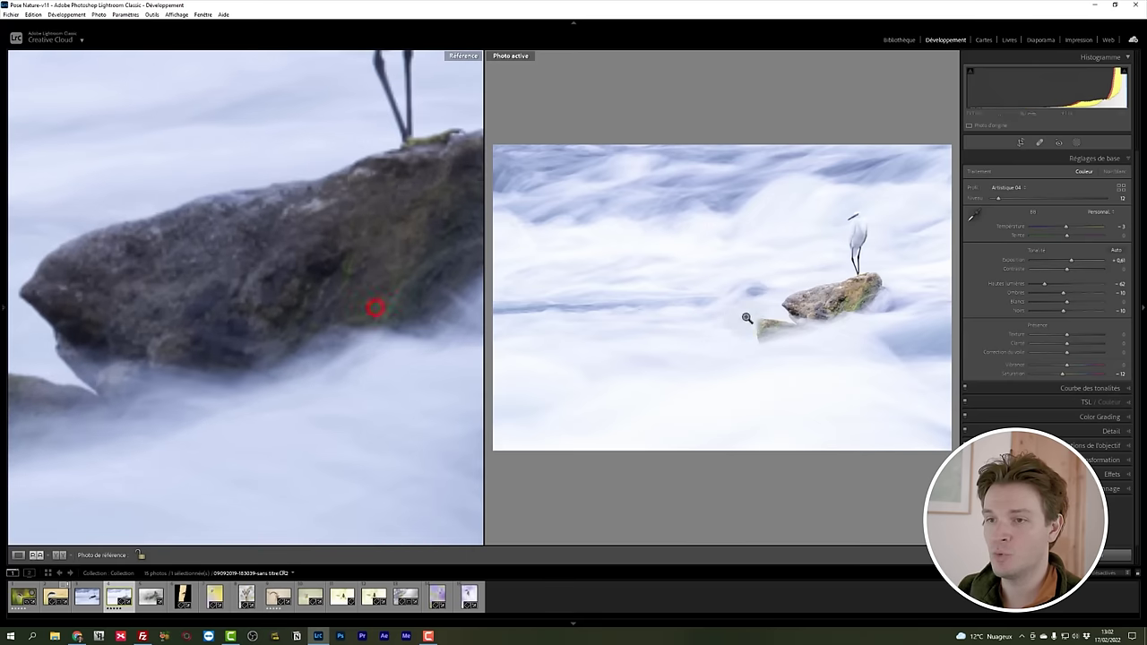
left_click(849, 306)
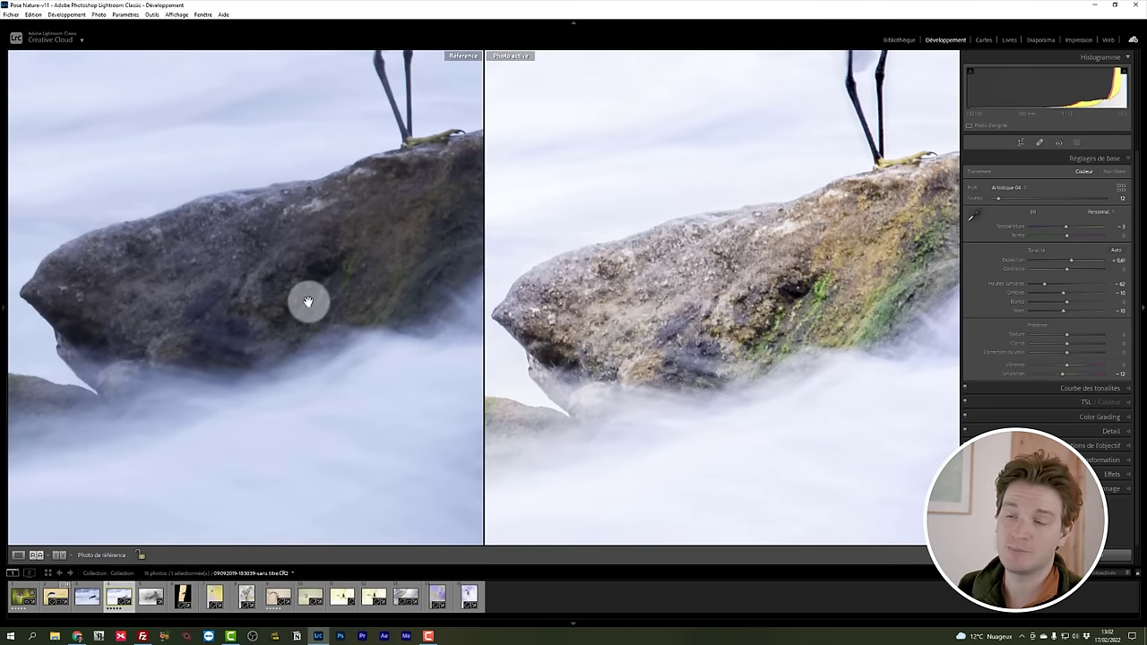
left_click(727, 288)
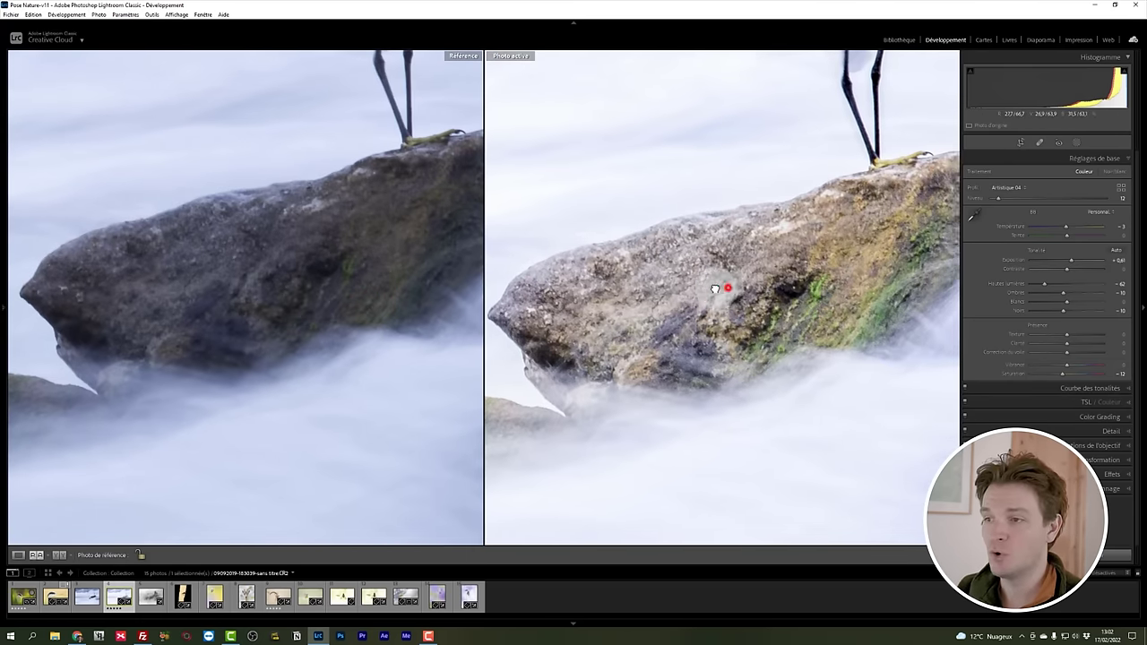
left_click_drag(742, 300, 709, 298)
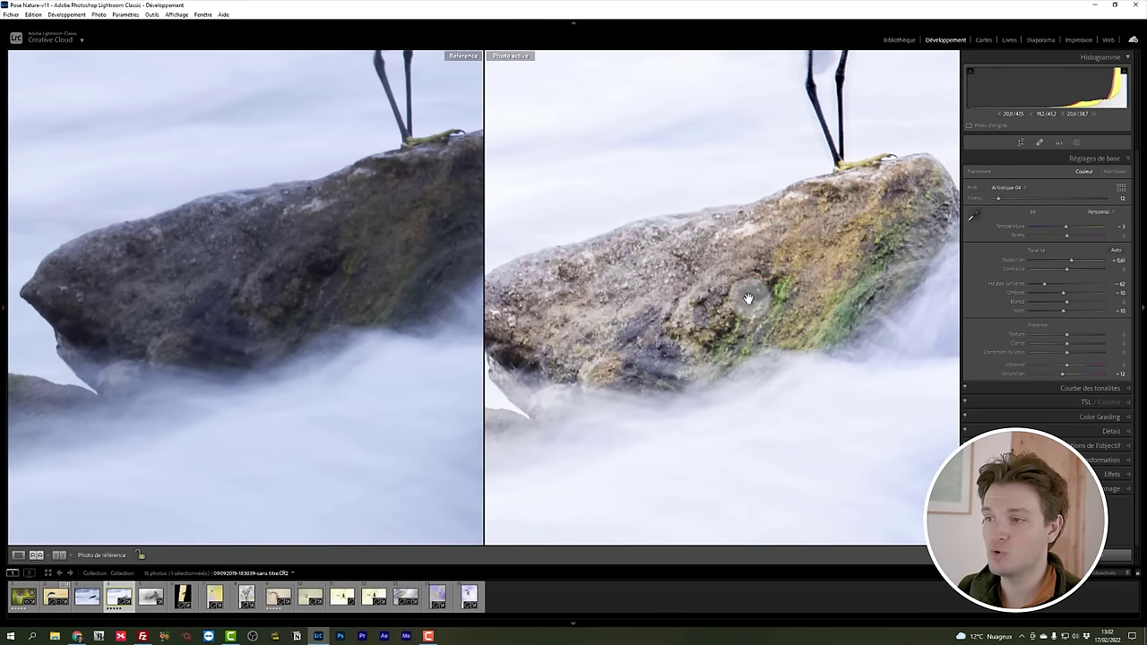
left_click(389, 345)
left_click(614, 339)
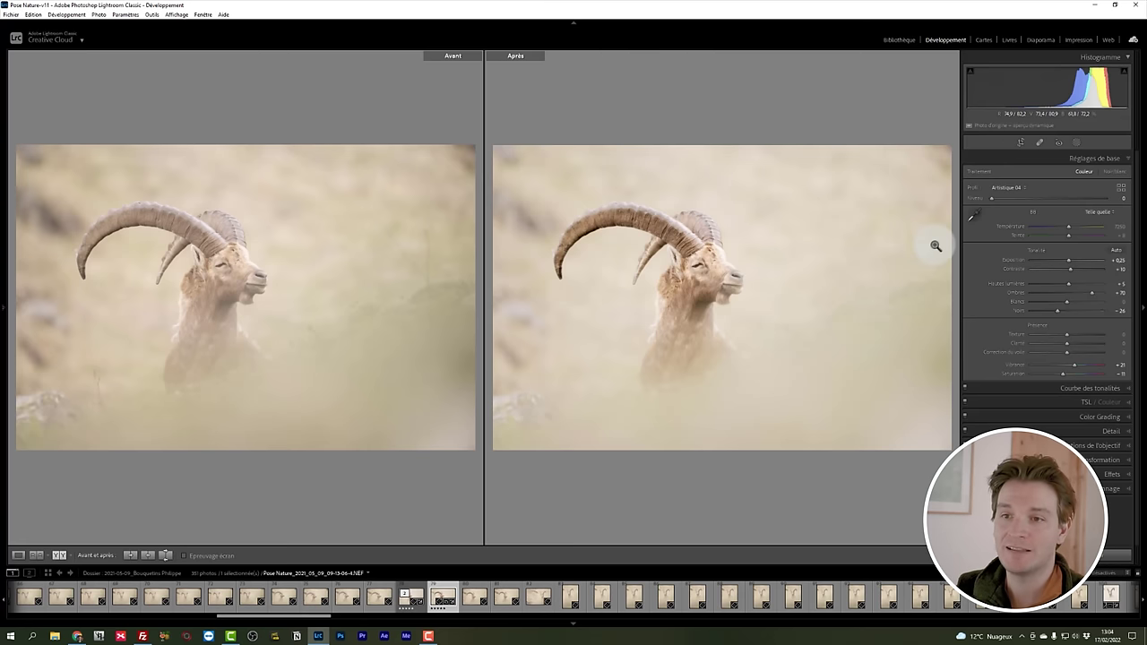
Step: Examine the ibex's head and the blurred background beside it at close zoom in the before and after versions
mouse_move(216, 267)
left_mouse_down()
mouse_move(259, 257)
mouse_move(236, 275)
left_mouse_up()
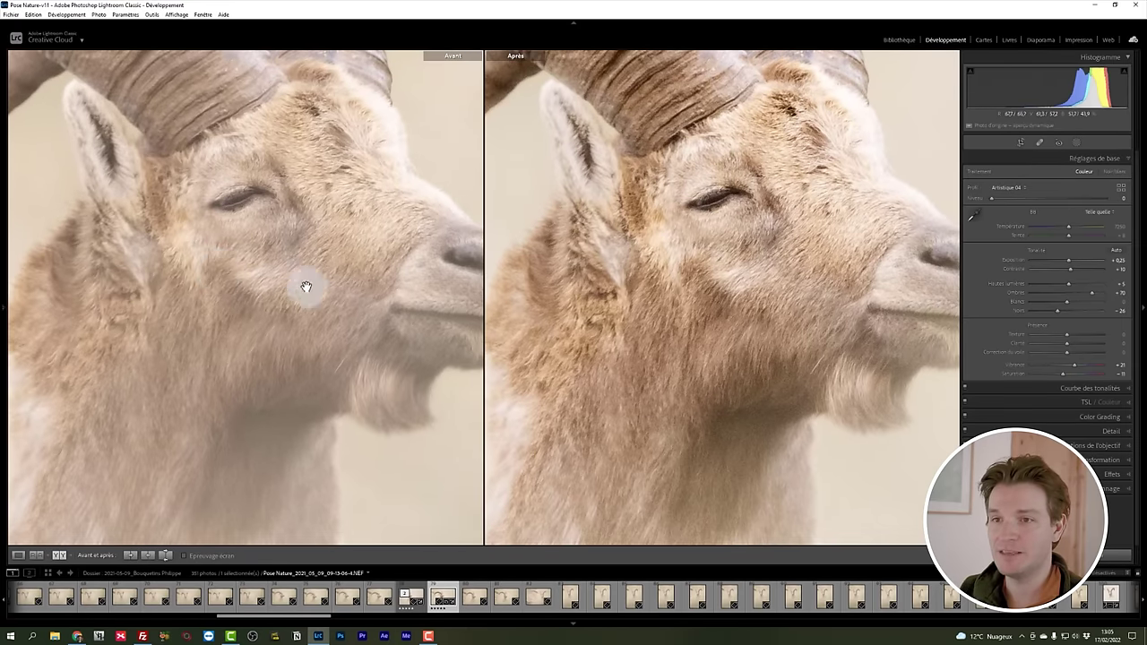
left_click(364, 239)
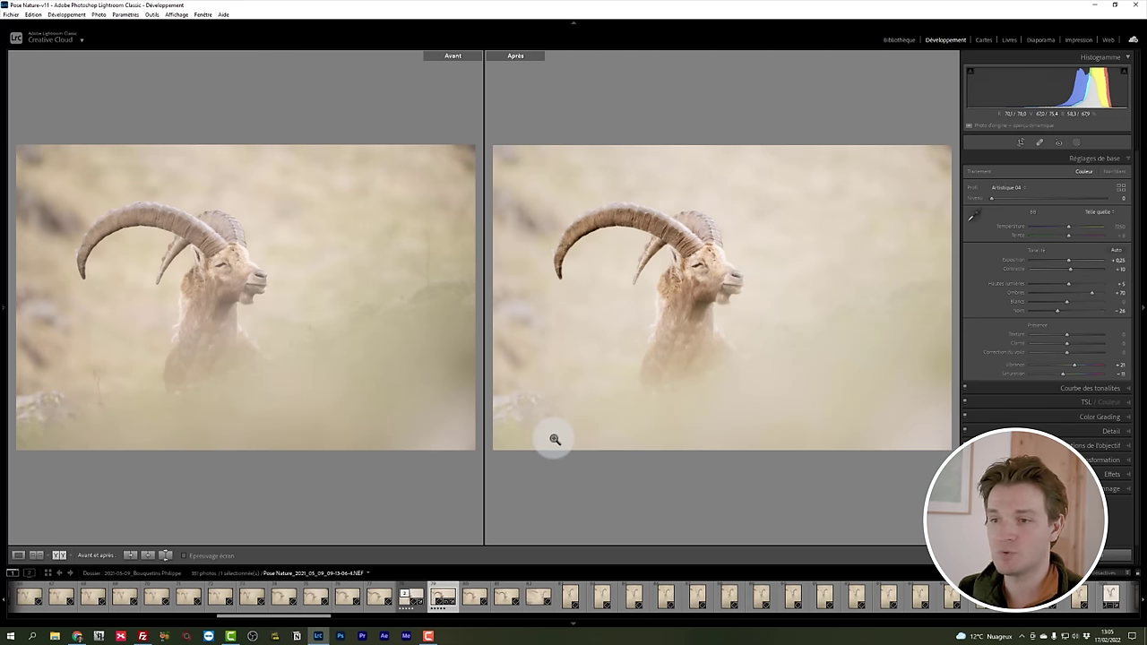
left_click(796, 292)
left_click(435, 254)
left_click_drag(400, 268, 314, 268)
left_click(844, 237)
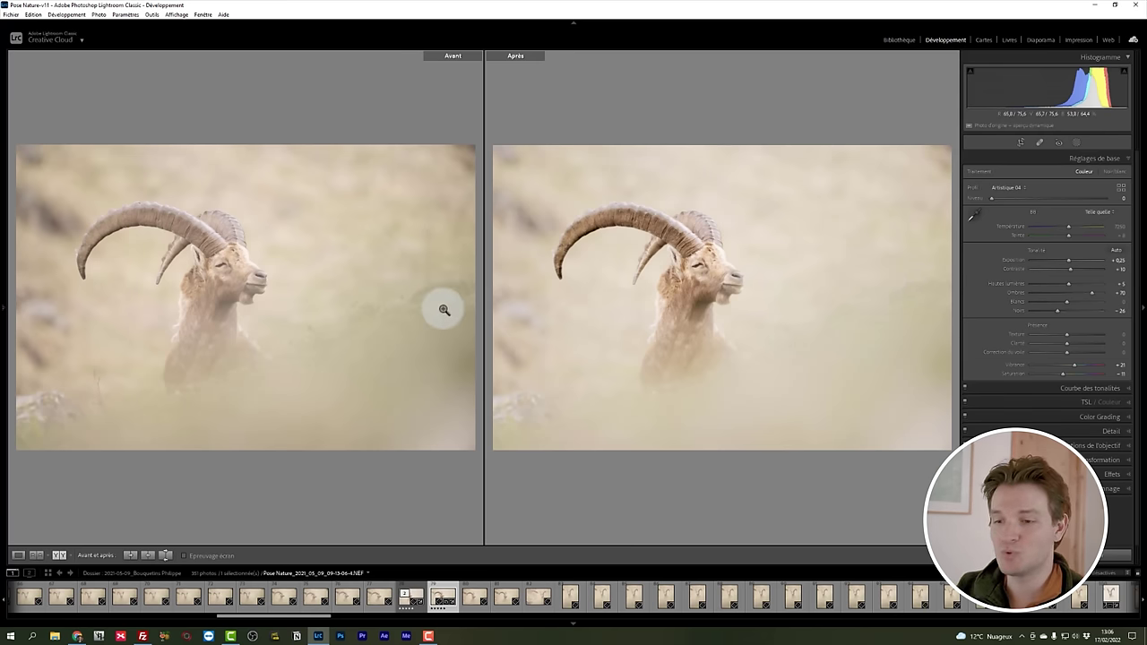
Step: Look through the filmstrip for the other shots in the ibex folder, on either side of the selected photo
left_click_drag(269, 616, 249, 618)
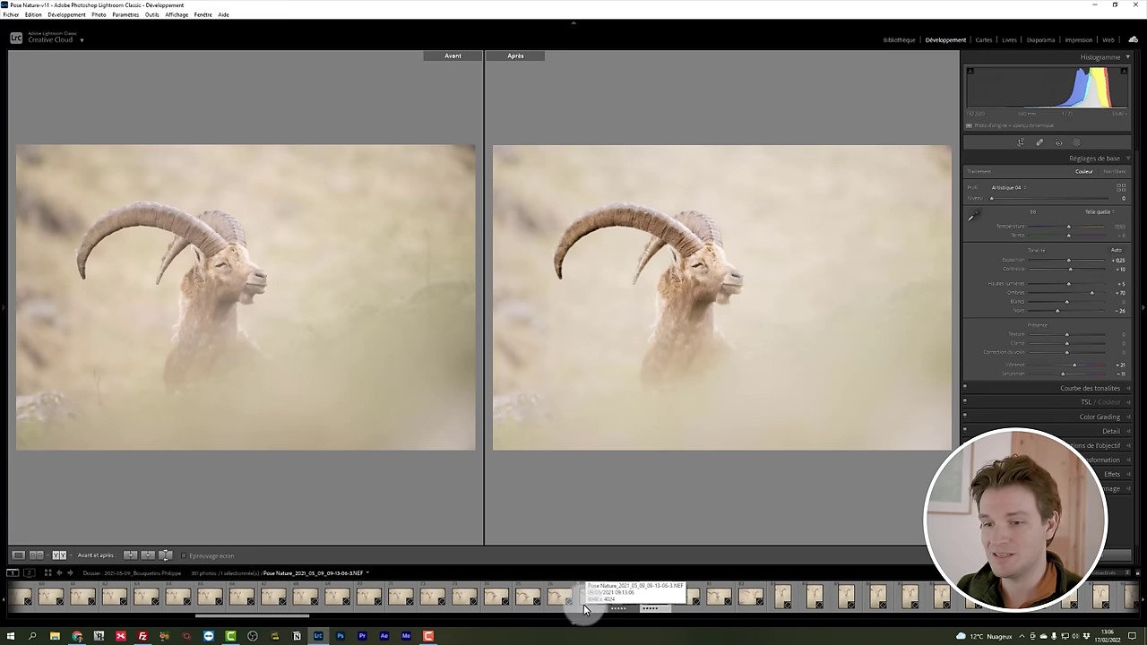
left_click_drag(294, 615, 425, 614)
left_click_drag(625, 612, 461, 615)
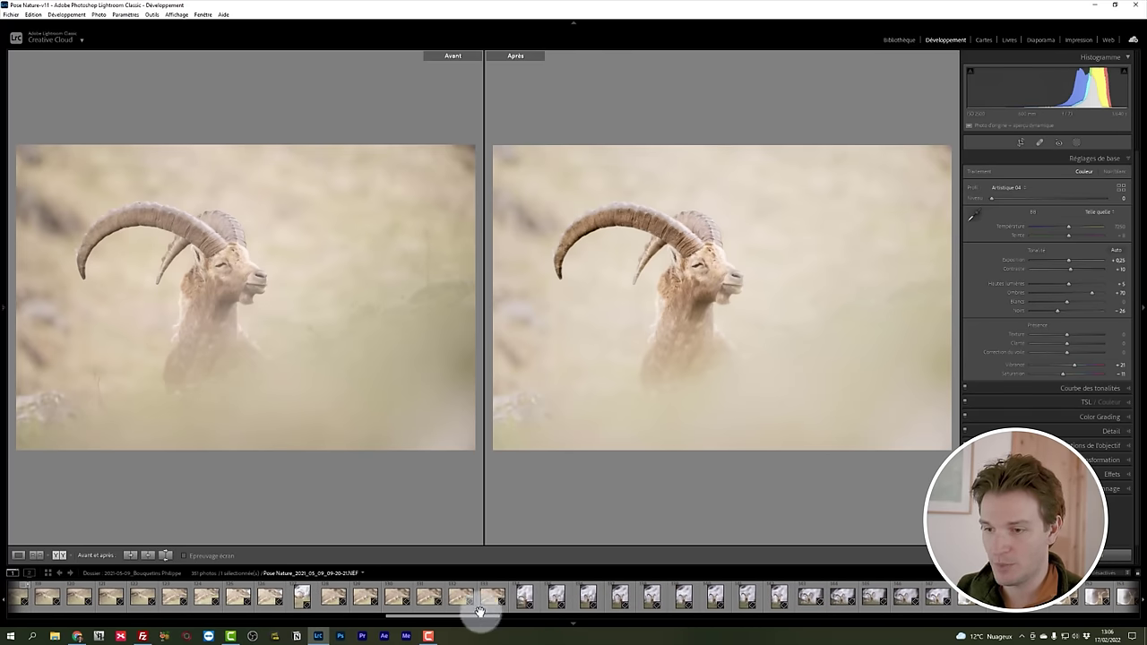
left_click_drag(468, 614, 295, 622)
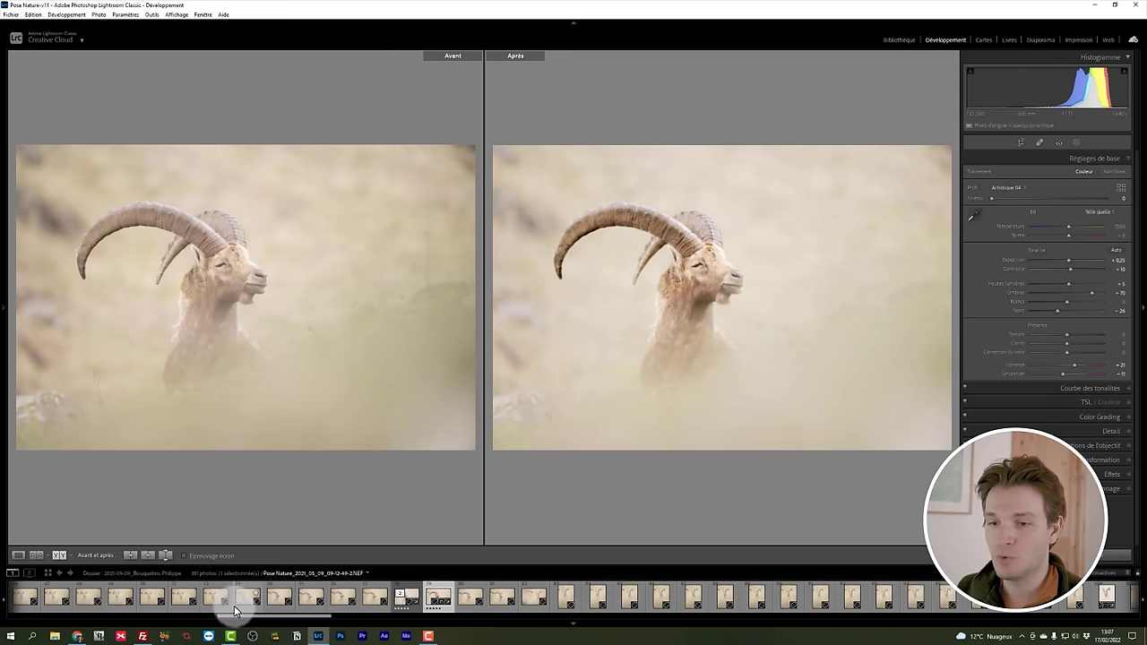
scroll(229, 603, "up", 3)
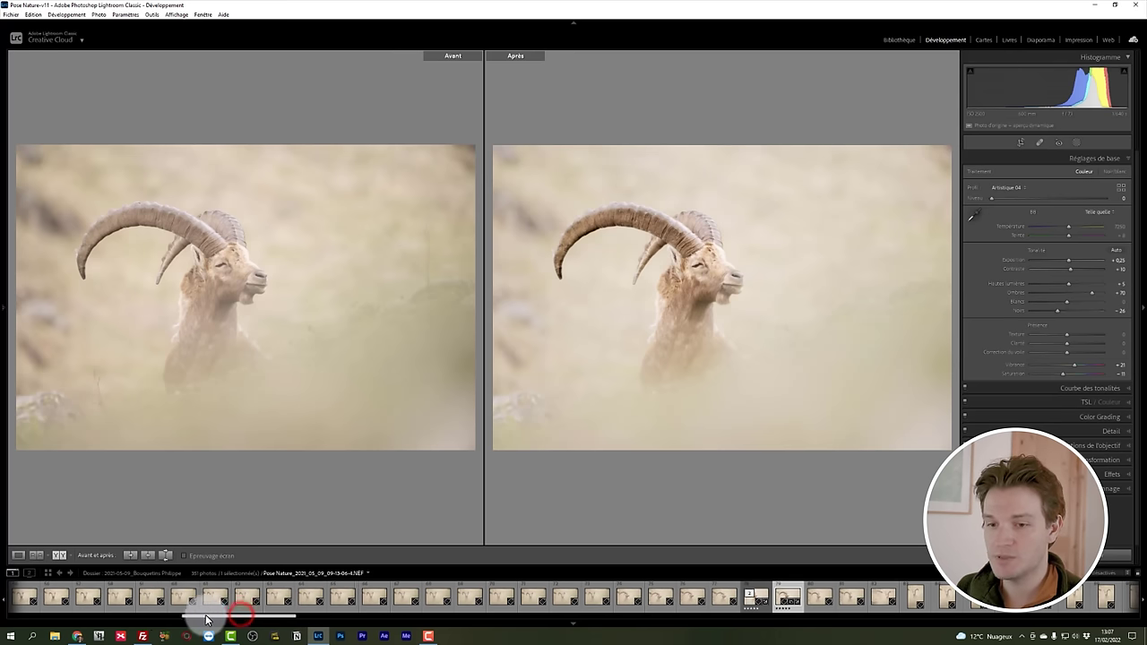
Step: Look through the earlier shots of the ibex series, comparing the frames where the animal faces the camera
left_click(153, 599)
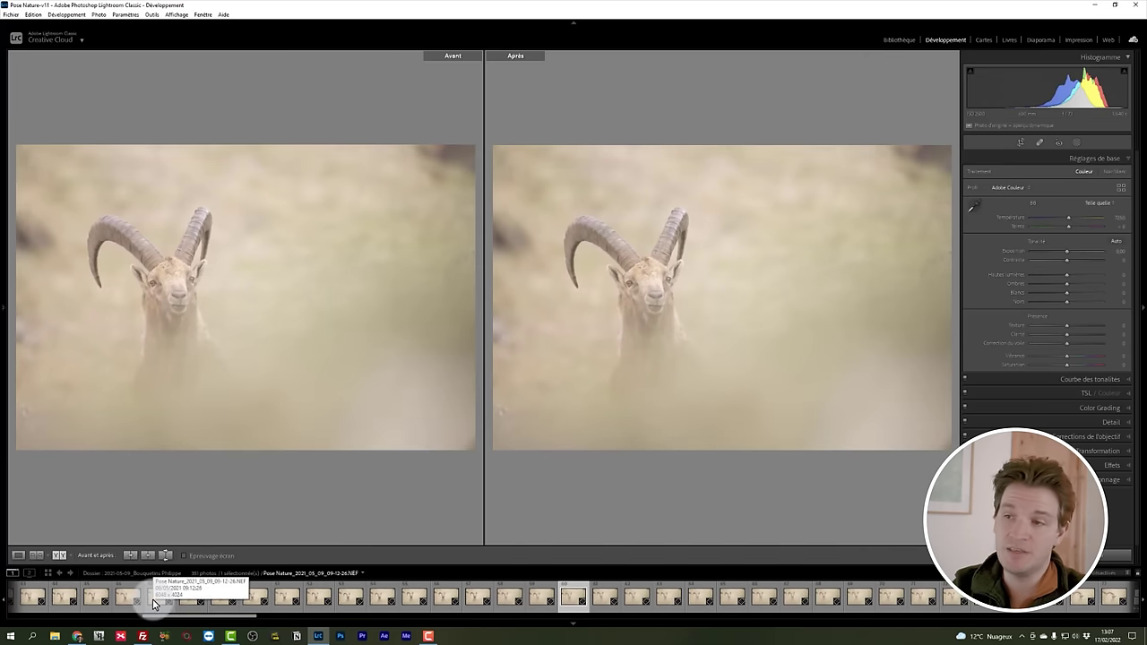
key("Right")
key("Right")
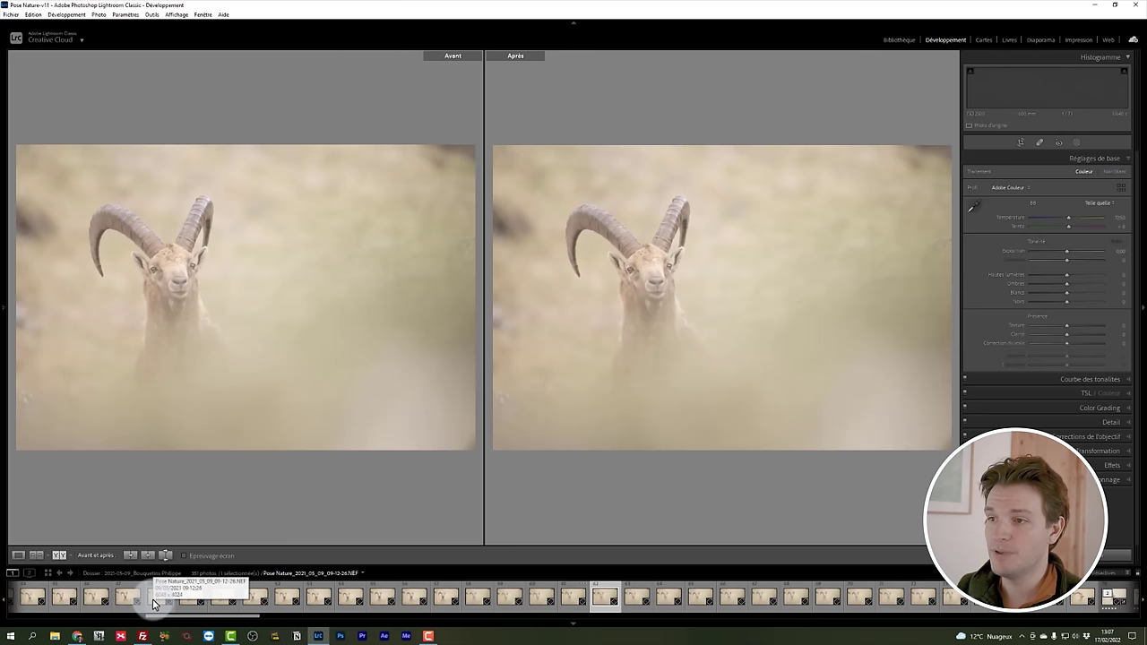
left_click_drag(190, 617, 183, 619)
left_click(161, 598)
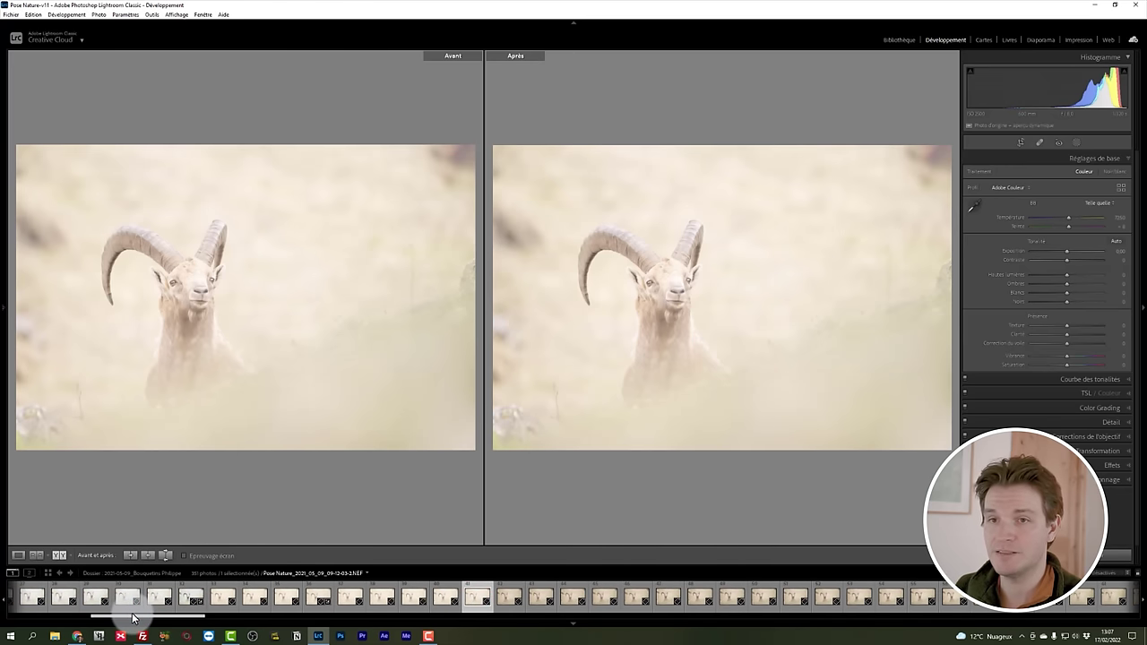
left_click(147, 598)
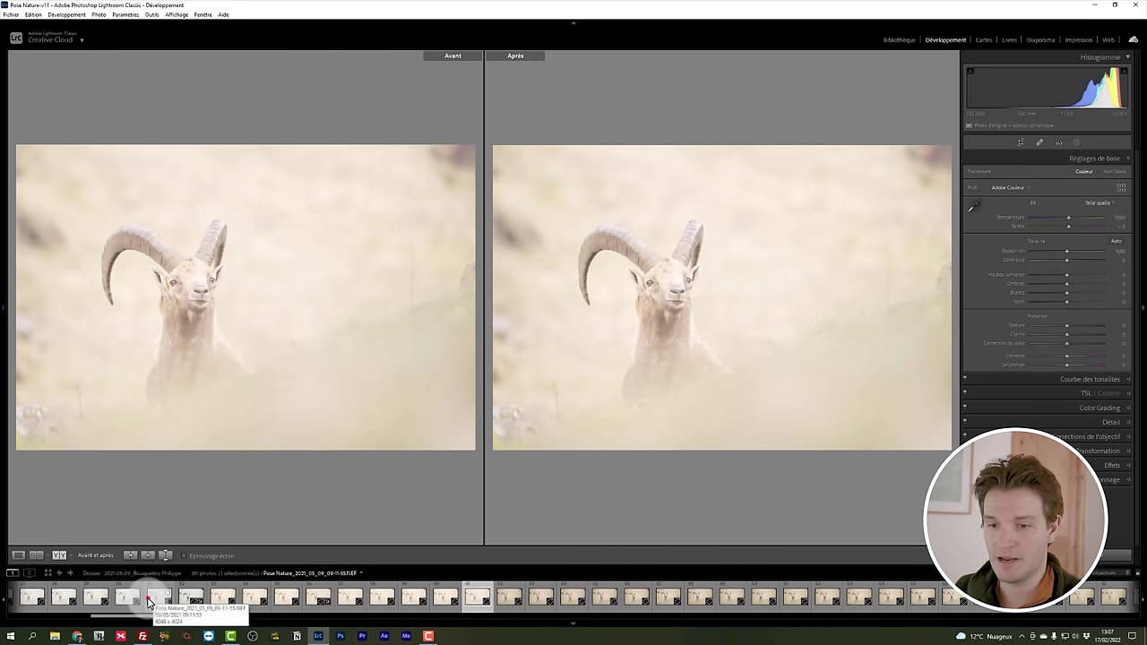
left_click_drag(141, 618, 92, 624)
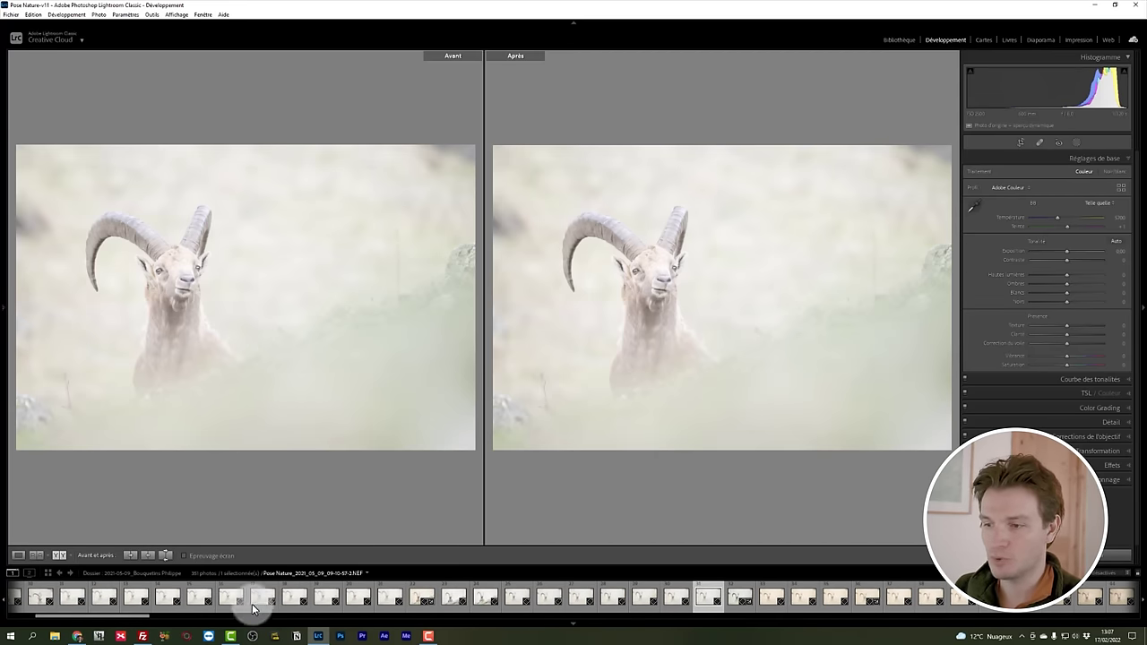
Step: View an early overexposed ibex frame and the shots that follow the selected photo, including the portrait-format ones
left_click(758, 600)
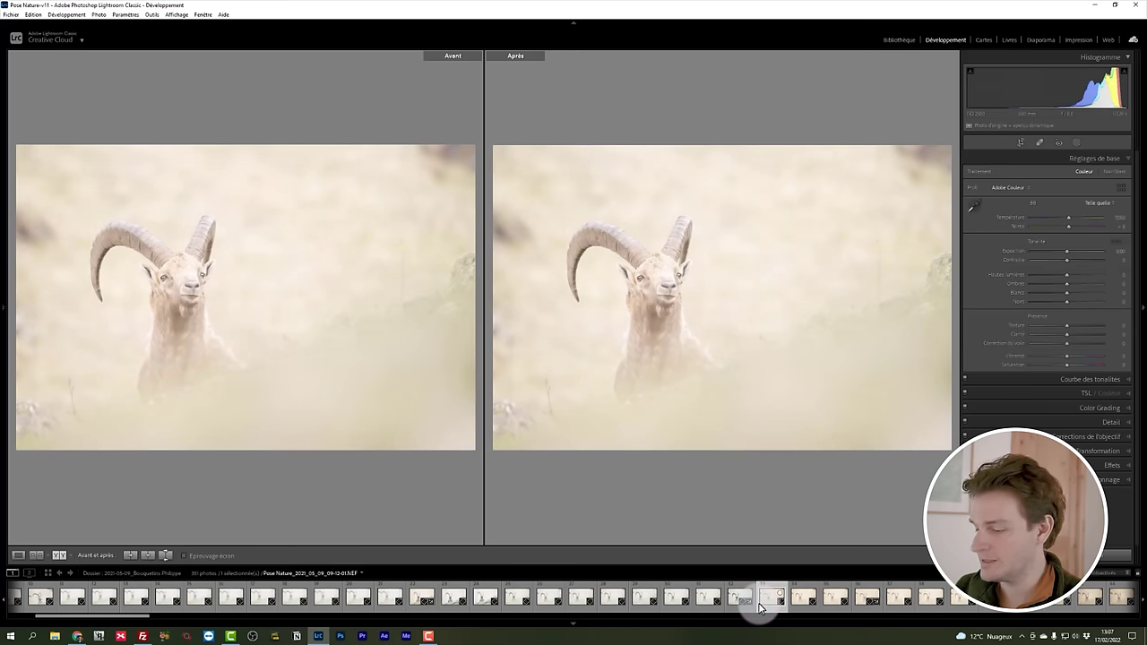
left_click_drag(129, 616, 337, 620)
left_click(444, 604)
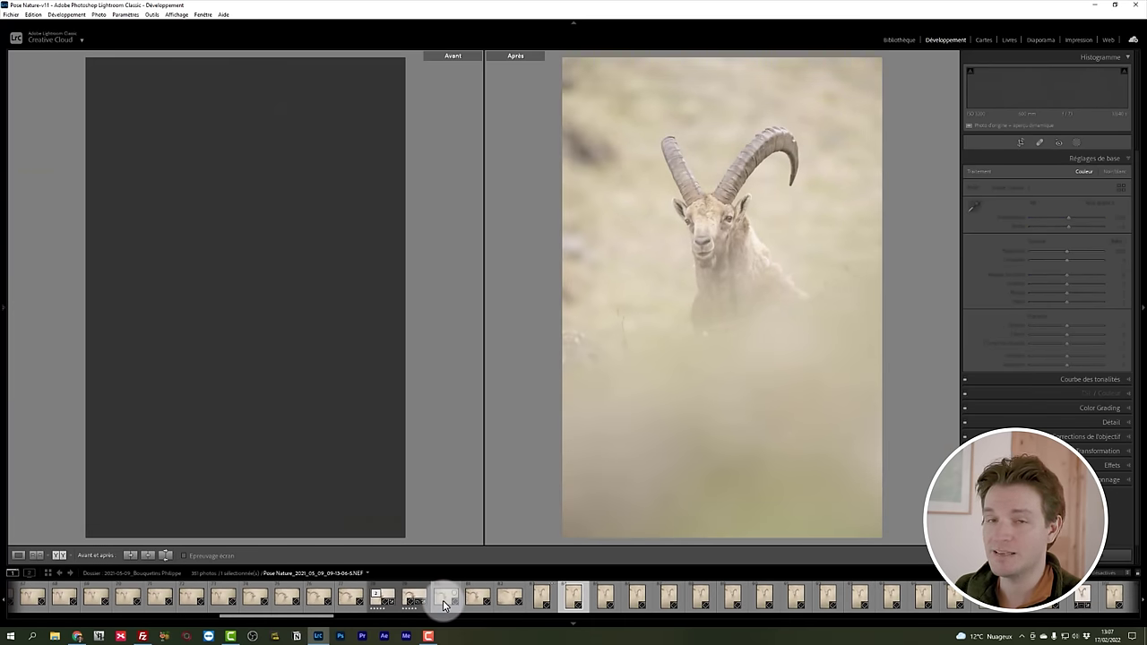
left_click(444, 604)
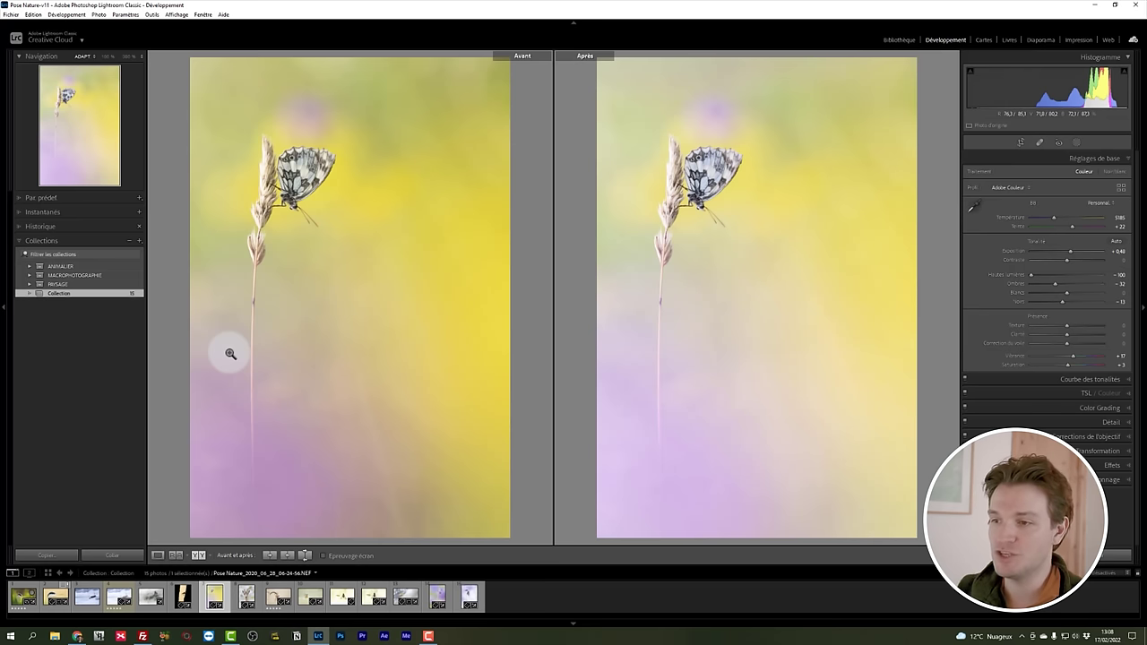
Step: Examine the blurred background below the butterfly at close zoom in the before and after versions
left_click(373, 421)
left_click_drag(377, 442, 350, 253)
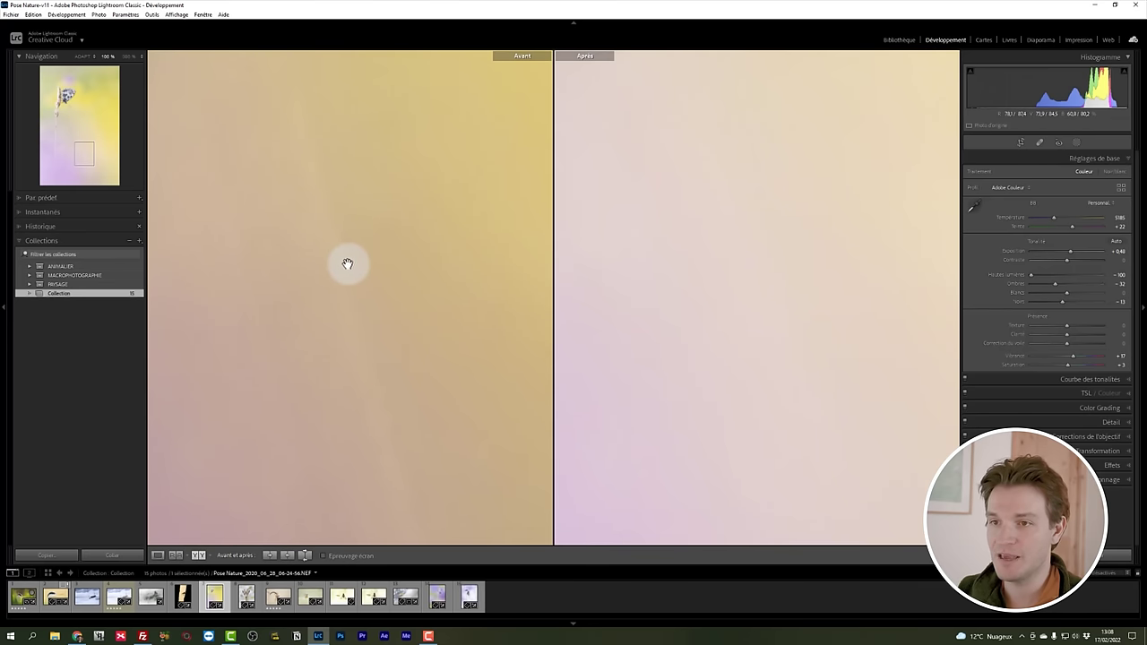
left_click(347, 264)
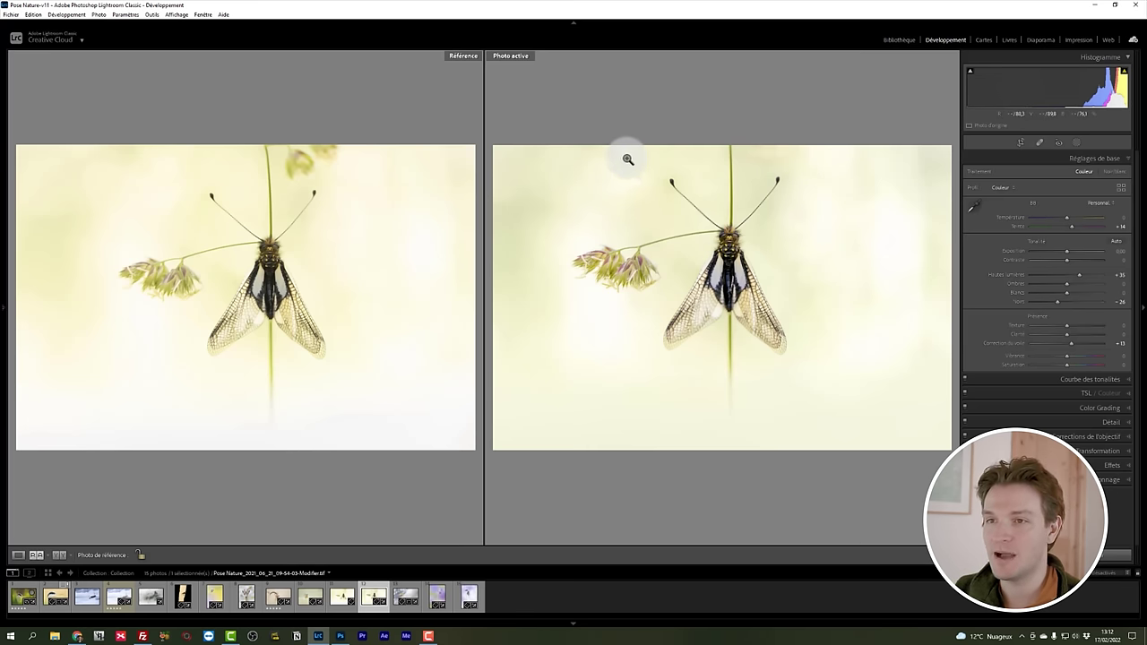
Step: Examine the blurred grass head and the bent stem above the insect at close zoom in the reference photo
left_click(328, 151)
left_click_drag(310, 169, 335, 171)
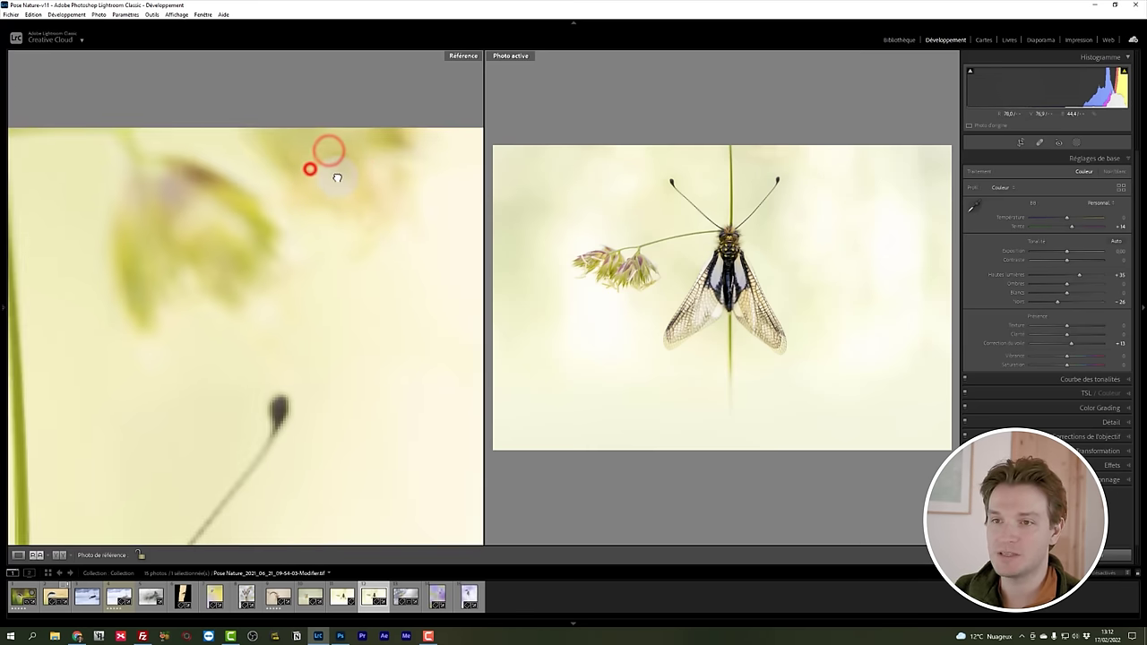
left_click(212, 248)
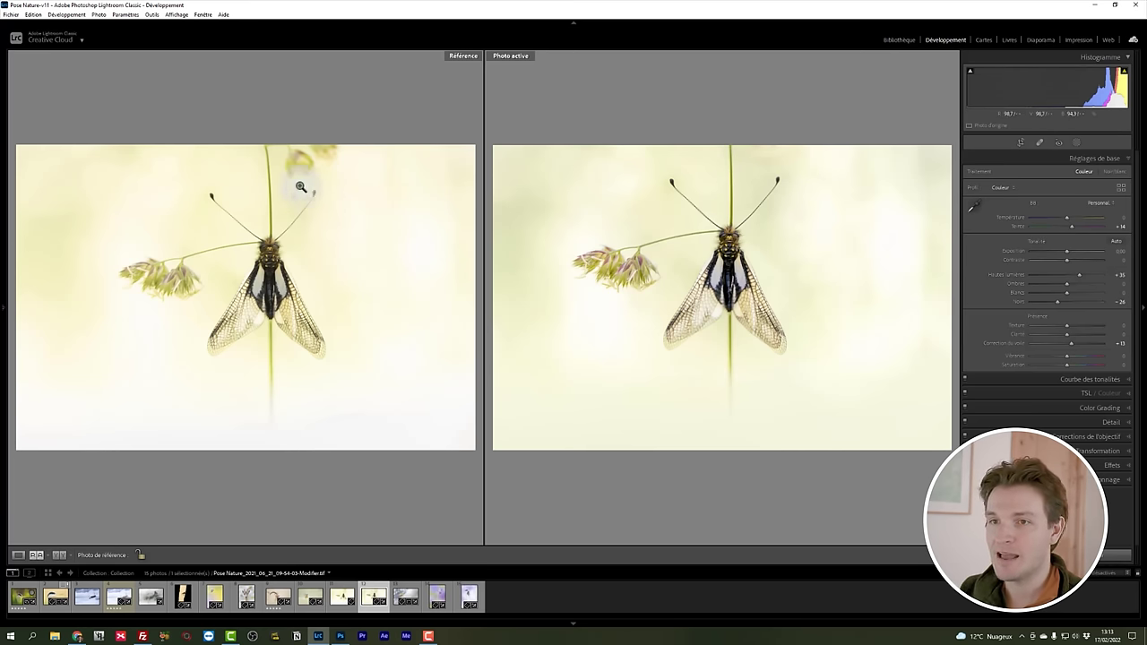
left_click(260, 145)
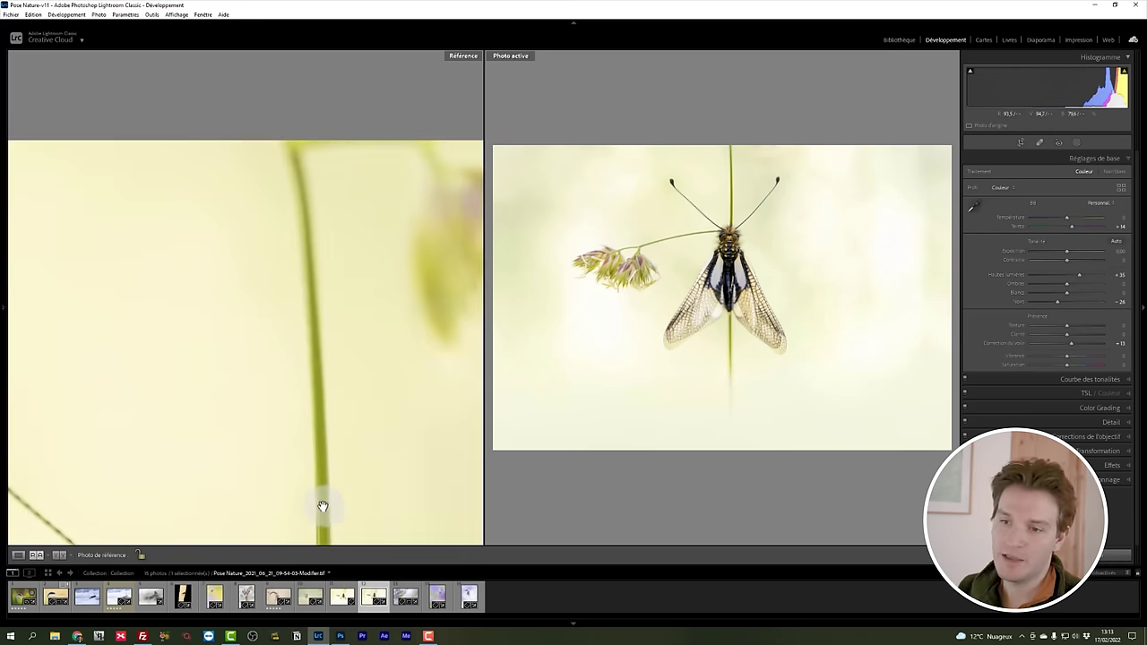
left_click(298, 232)
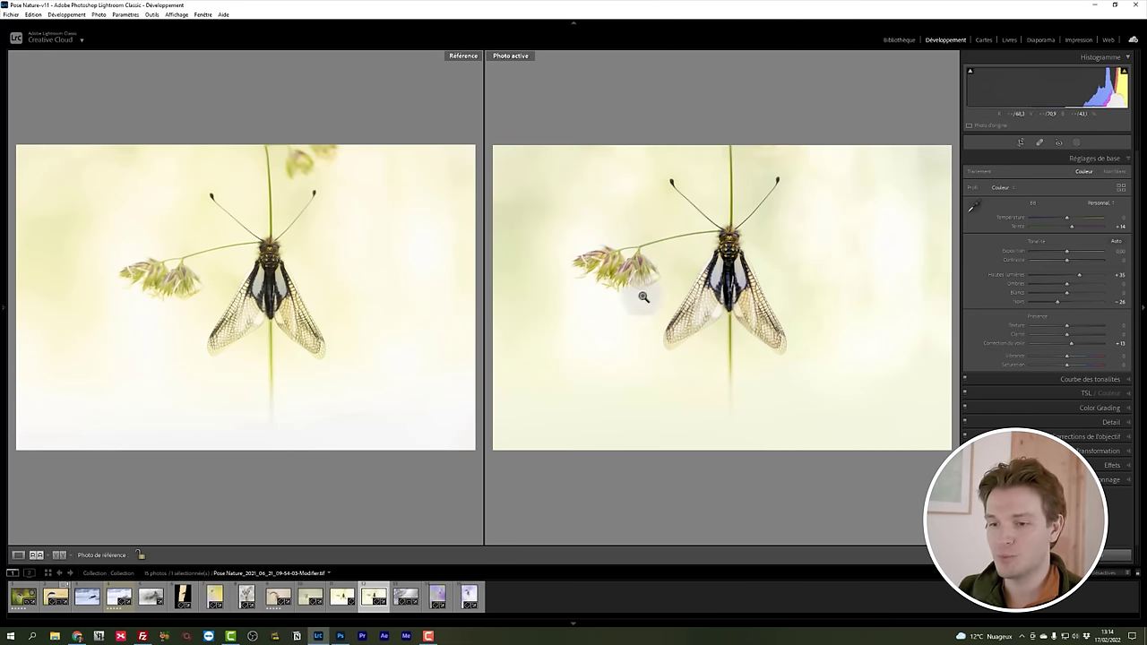
Step: Switch to Photoshop, pick the Move tool and convert the insect photo's background into a normal layer named Calque 0
left_click(348, 632)
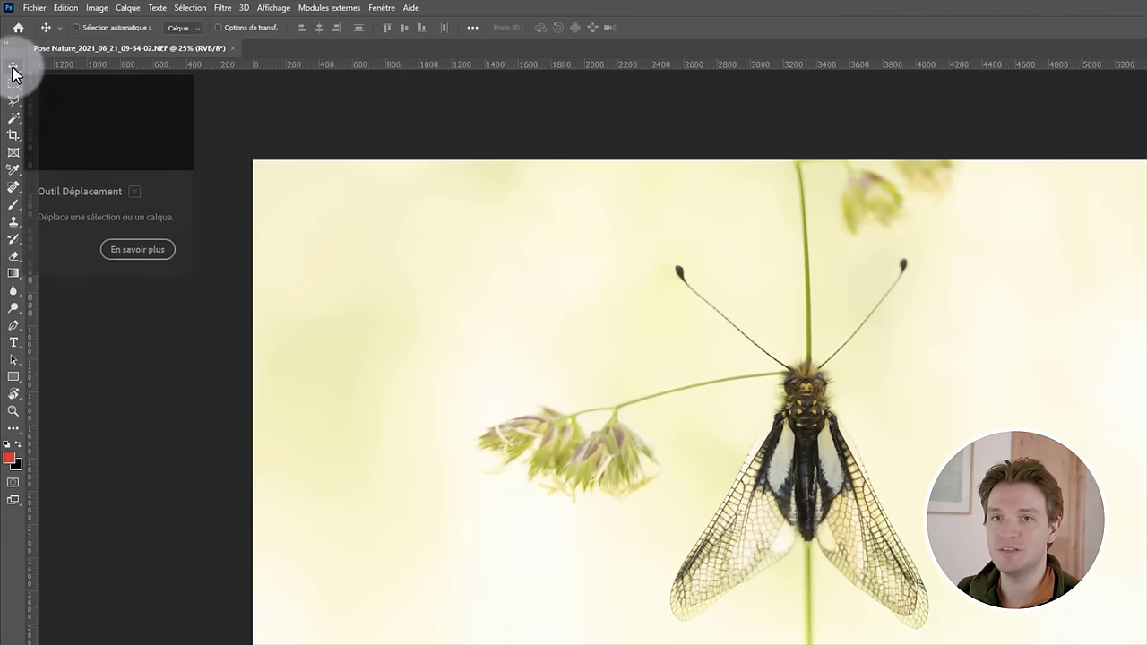
left_click(12, 68)
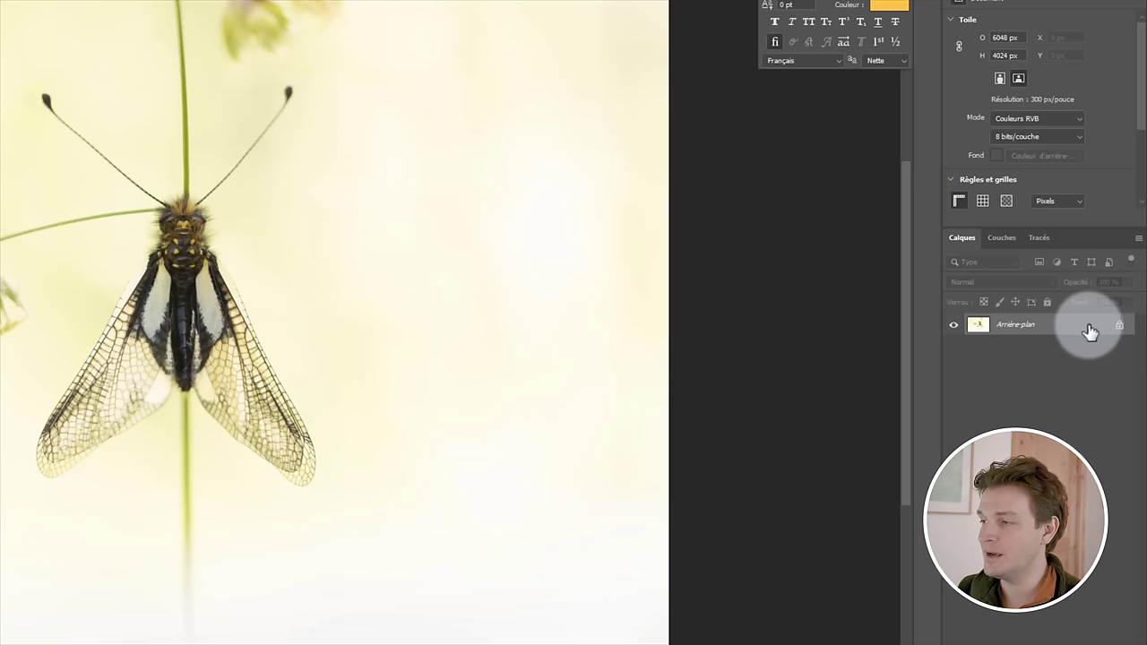
double_click(1076, 328)
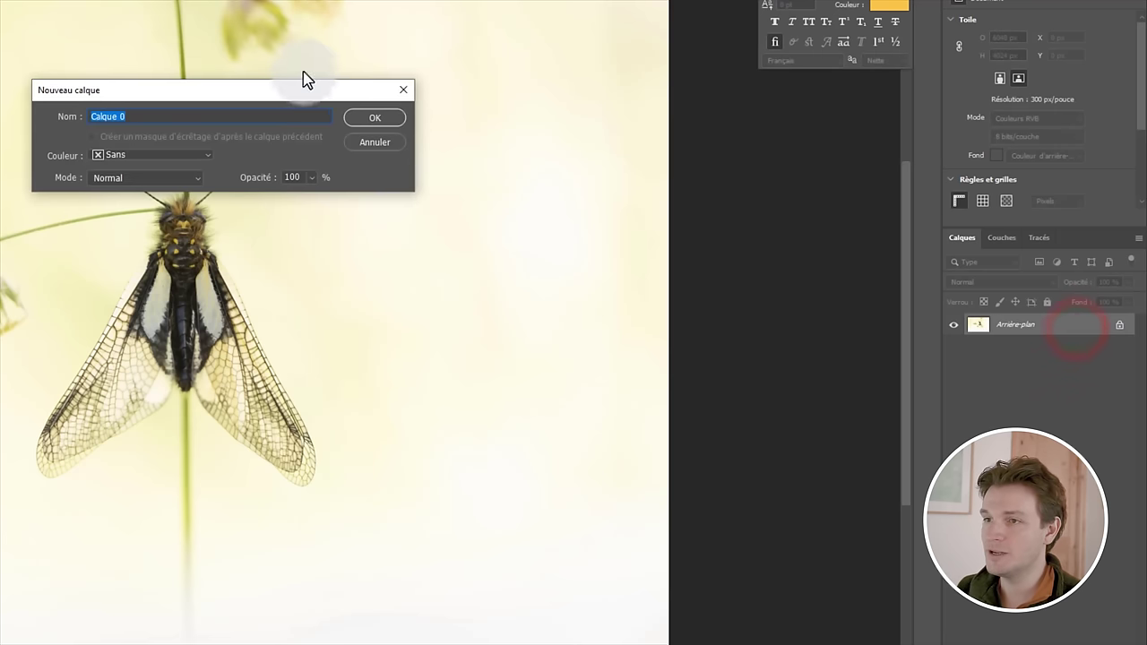
left_click(377, 119)
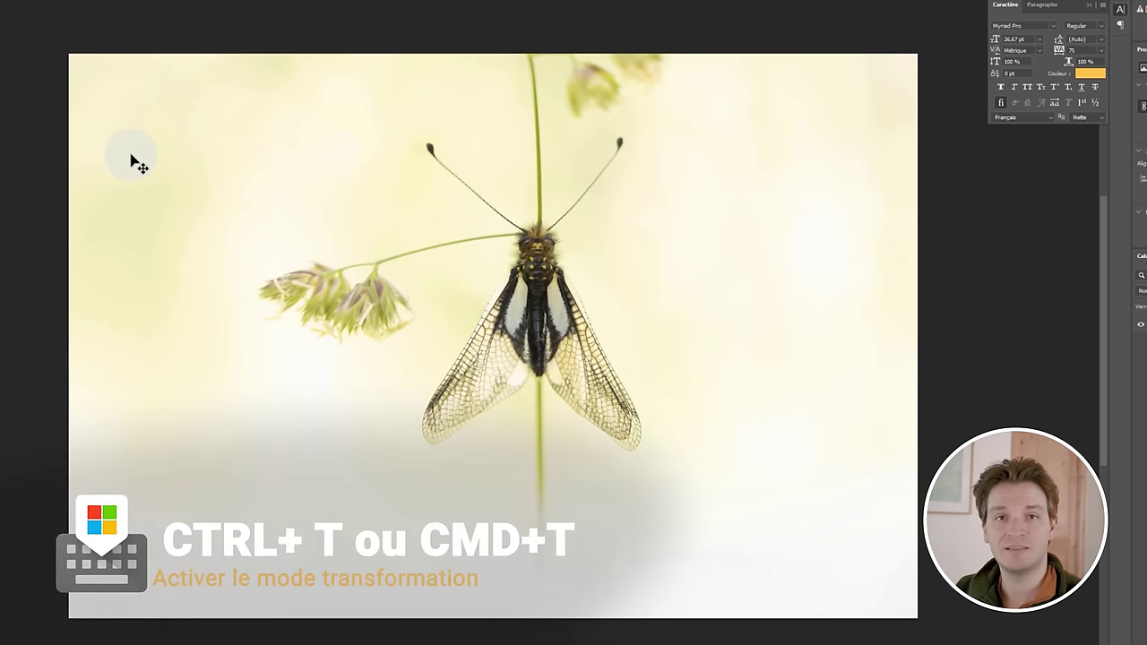
Step: Warp the insect photo layer through Free Transform, shifting its upper edge to straighten the stem above the insect
key("ctrl+t")
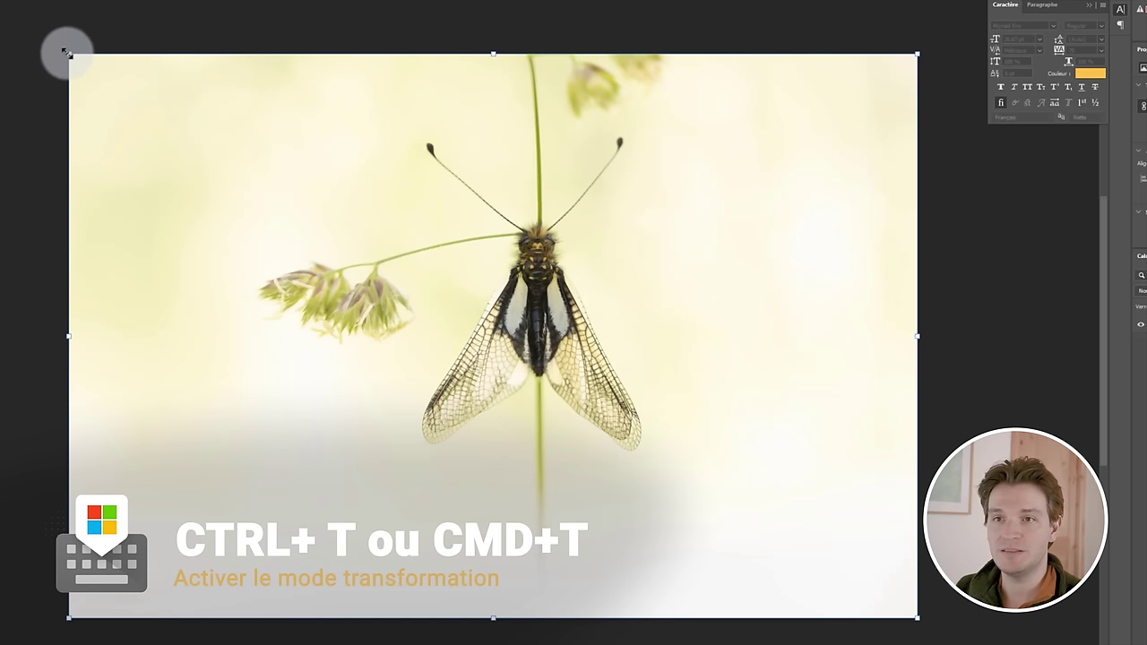
left_click_drag(69, 54, 62, 120)
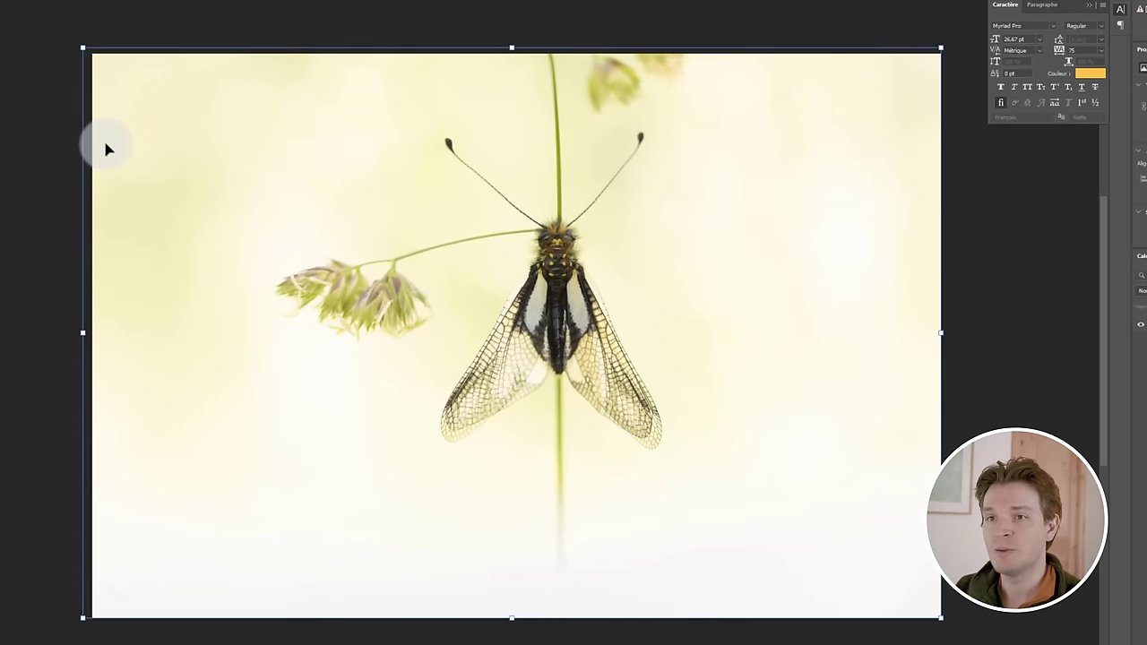
right_click(390, 237)
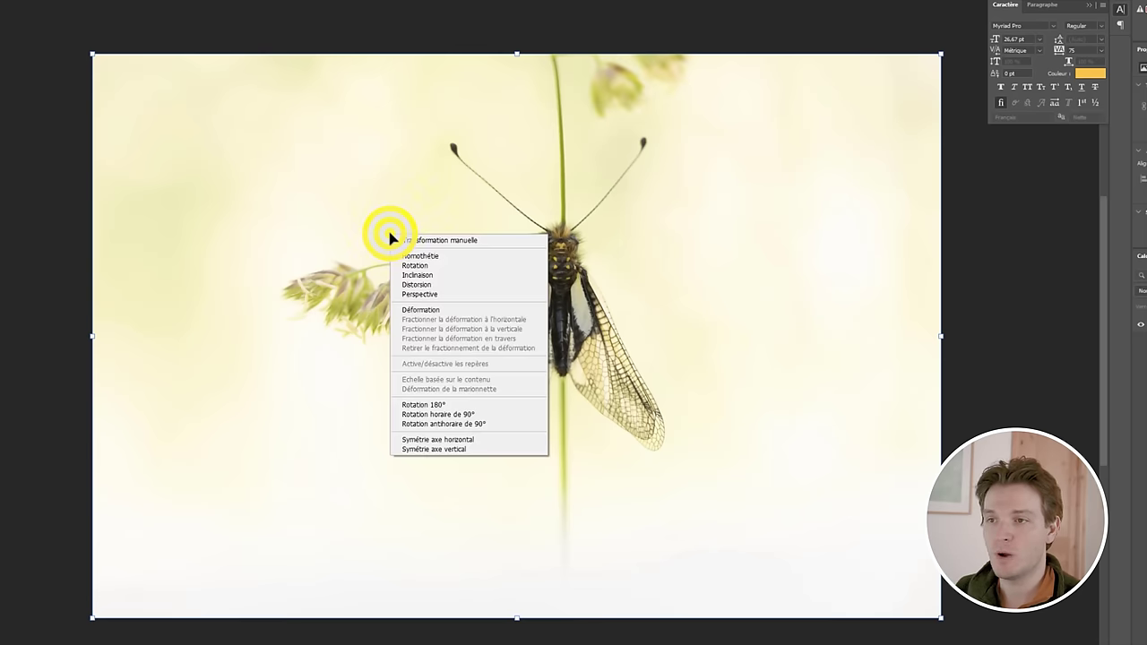
left_click(431, 310)
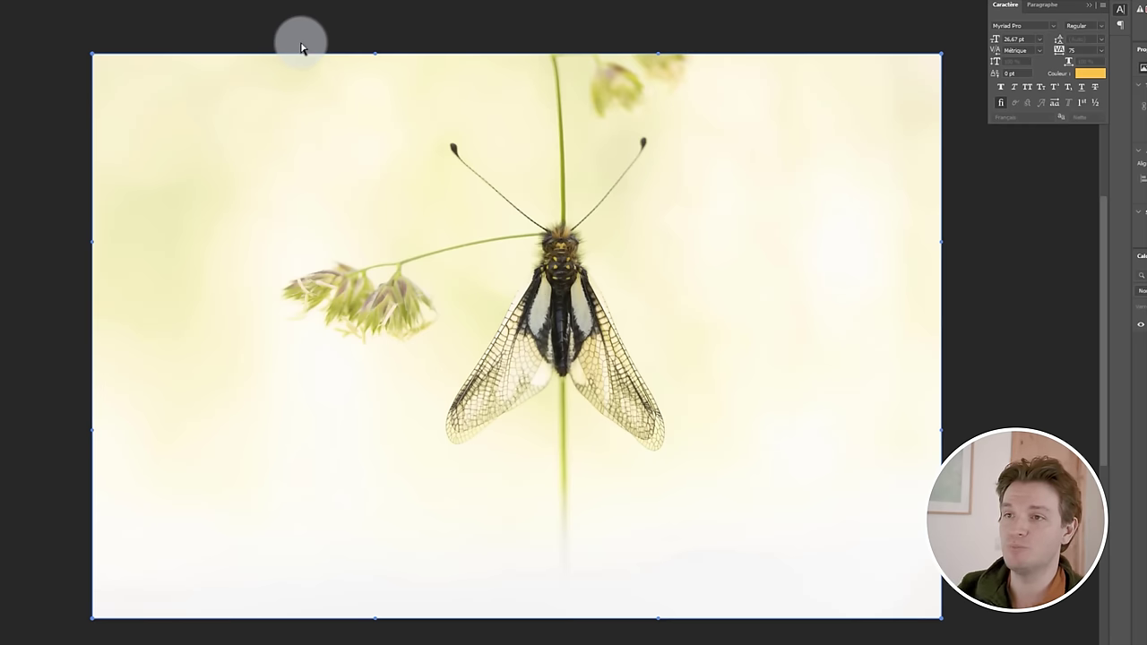
left_click(375, 56)
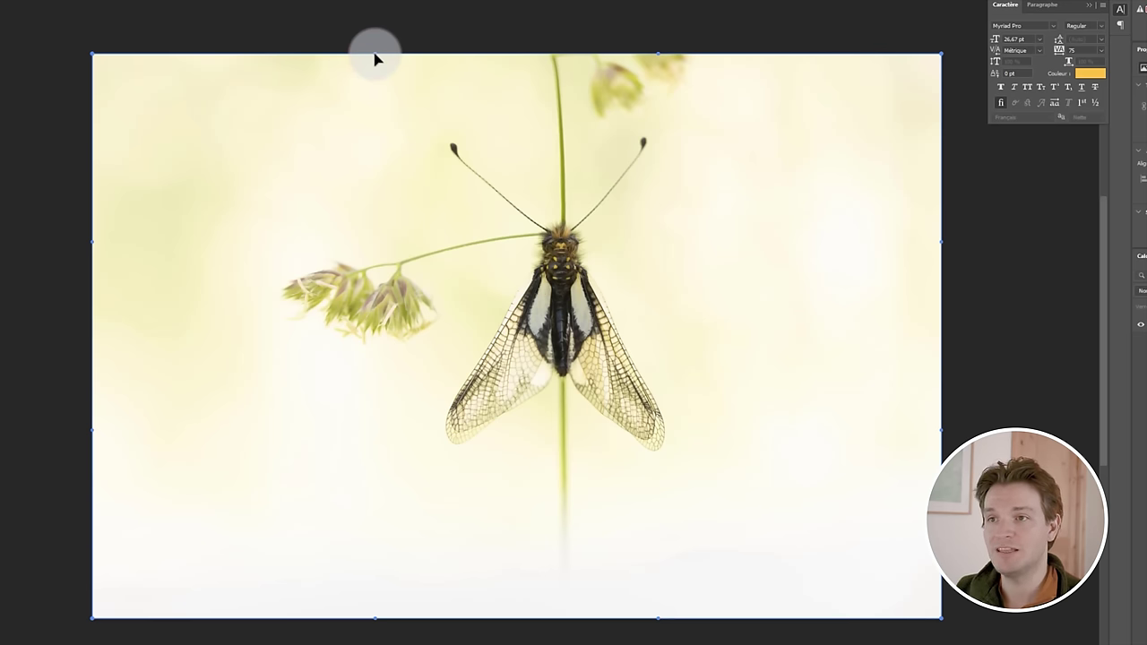
left_click_drag(374, 61, 417, 60)
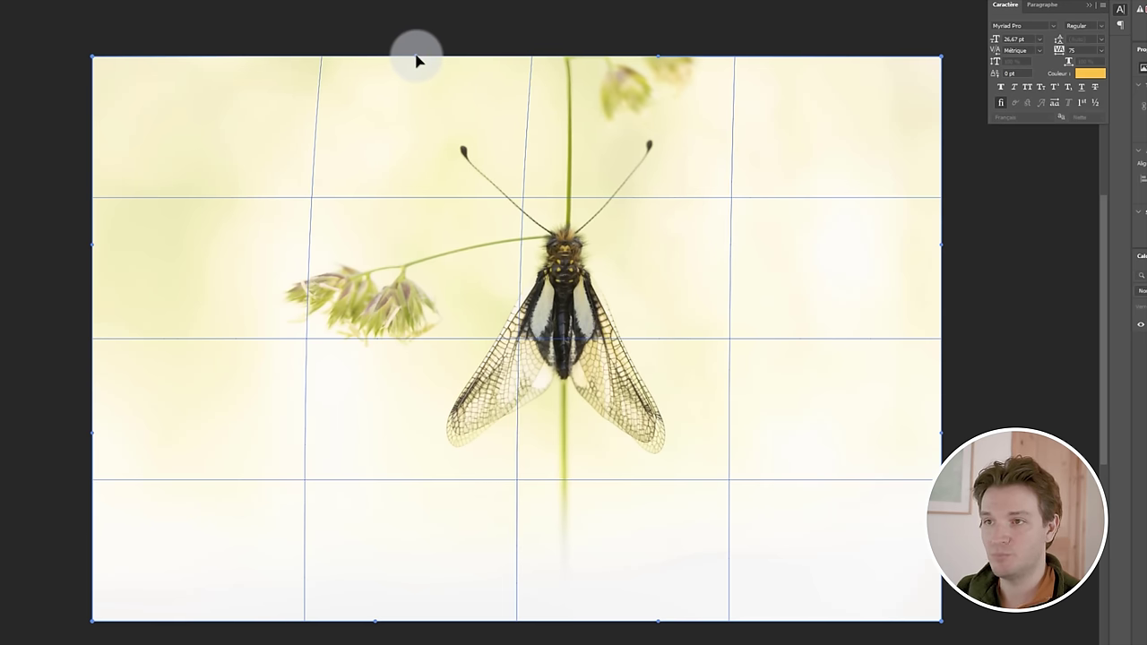
left_click_drag(416, 61, 416, 61)
left_click(660, 58)
mouse_move(660, 57)
left_mouse_down()
mouse_move(671, 60)
mouse_move(658, 56)
left_mouse_up()
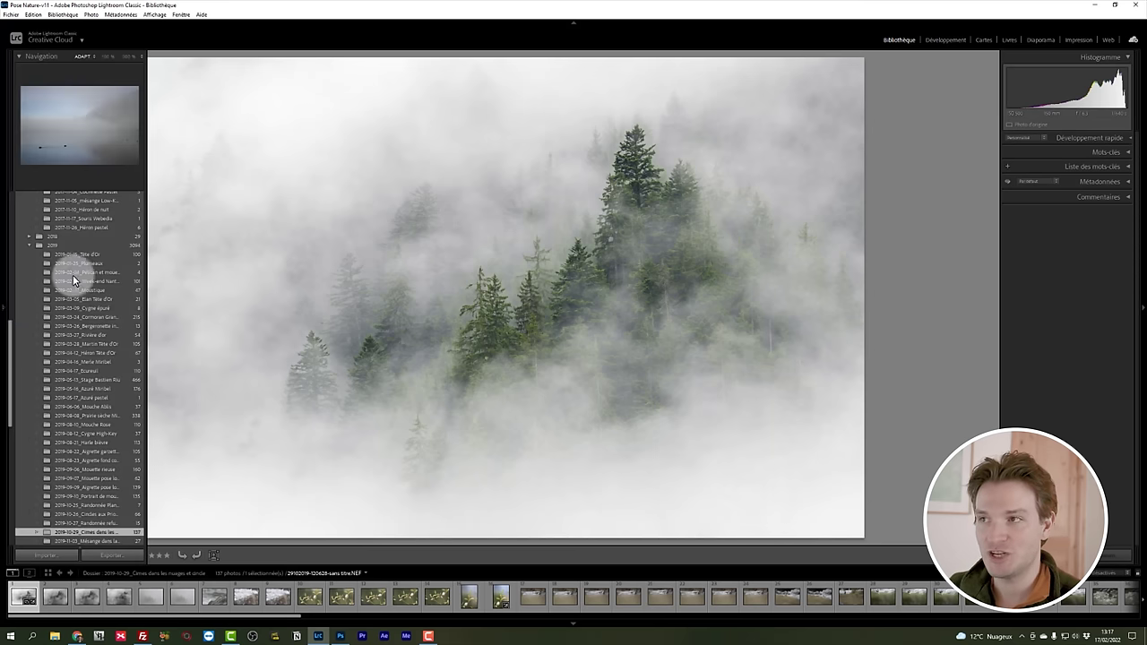
Step: Open the processed misty fir tree photo in Lightroom's Develop module and look through the neighbouring unprocessed shots in single view
left_click(946, 41)
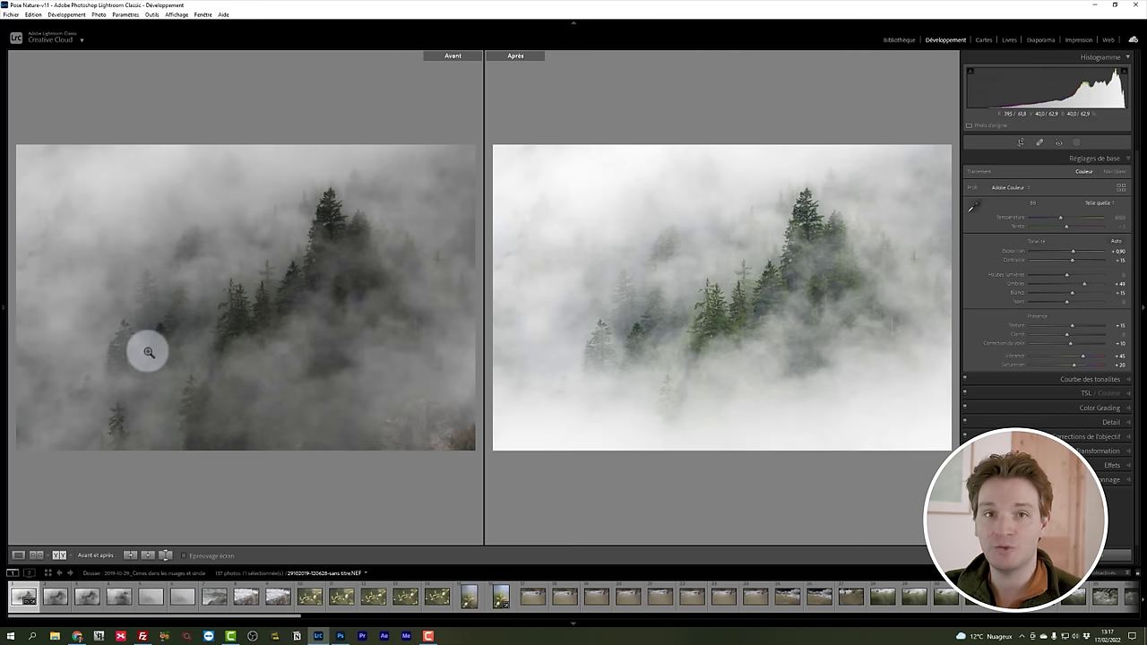
key("Right")
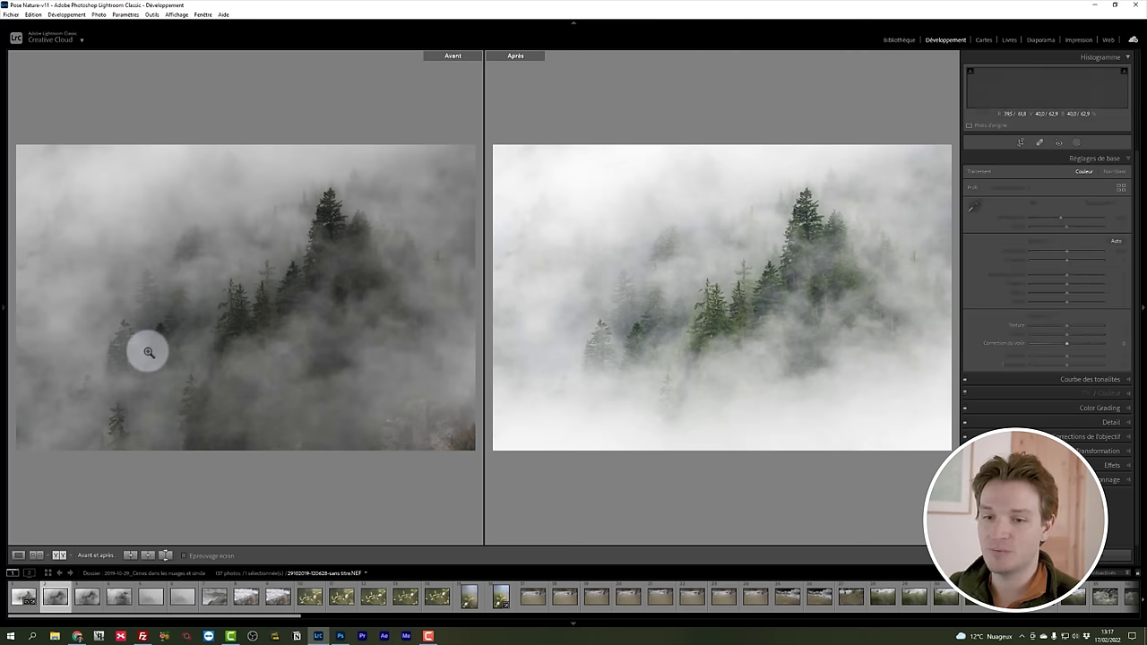
key("y")
key("Right")
key("Right")
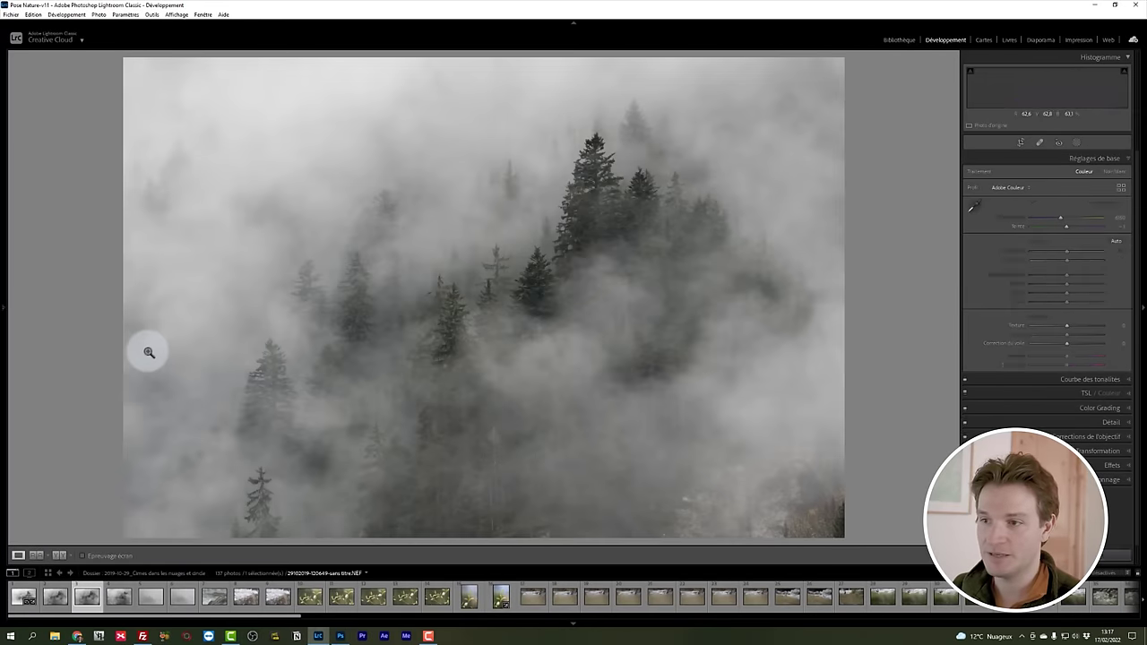
key("Right")
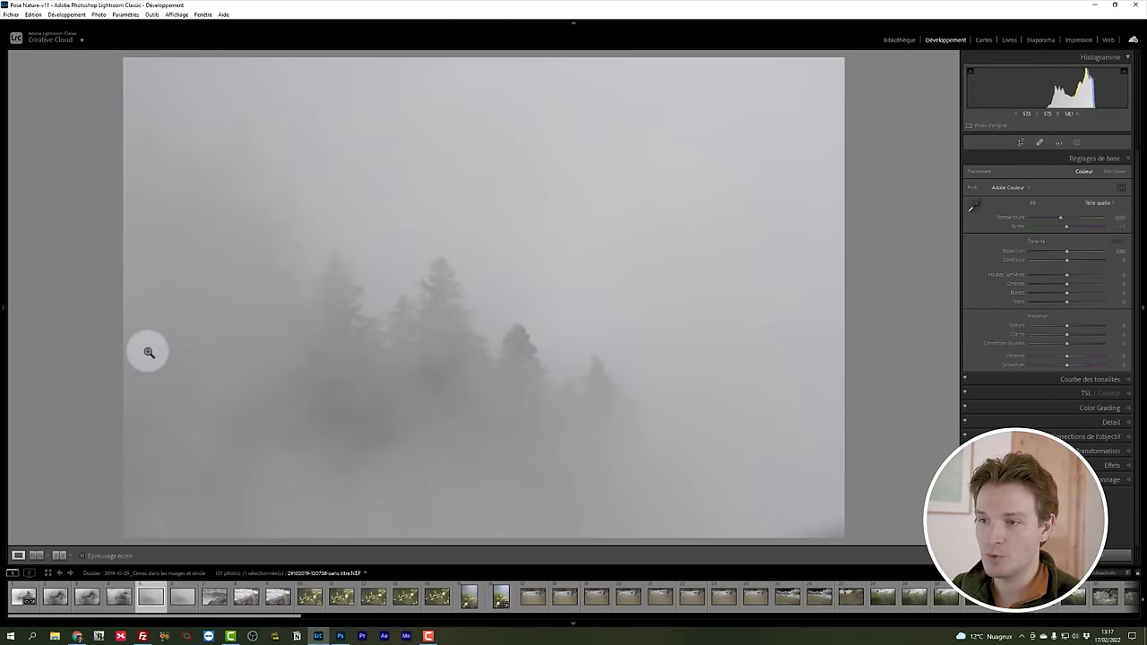
key("Left")
key("Left")
key("Right")
key("Right")
key("Right")
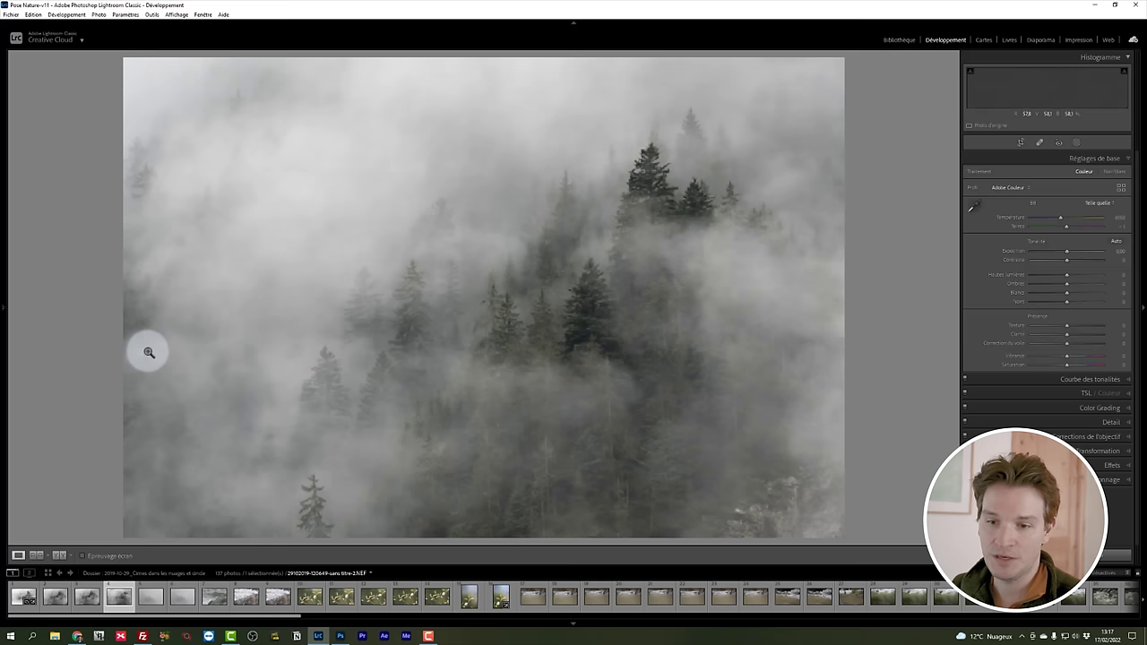
key("Left")
key("Left")
key("Left")
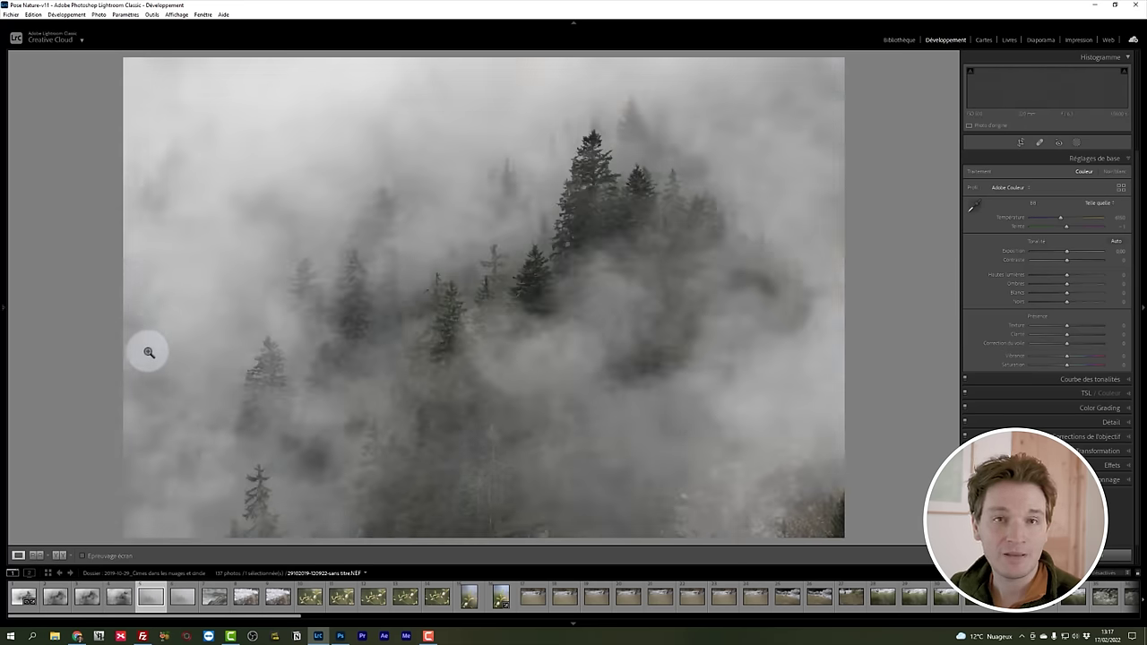
key("Left")
key("Left")
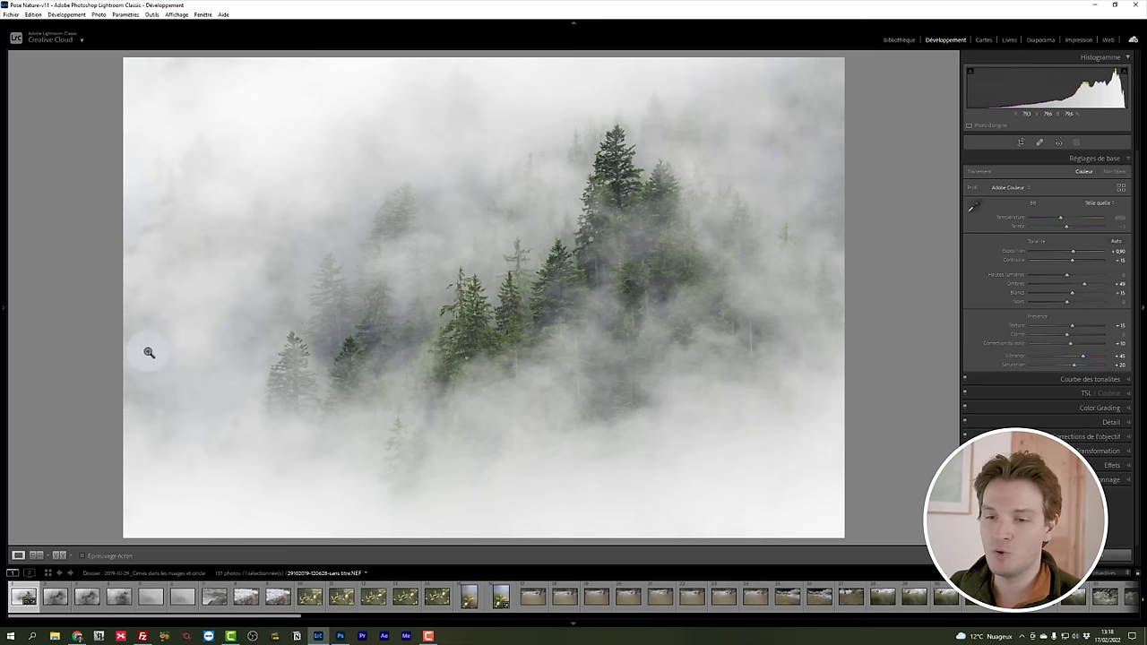
Step: Show the misty fir tree photo before and after, and inspect the linear gradient settings of Masque 1
key("y")
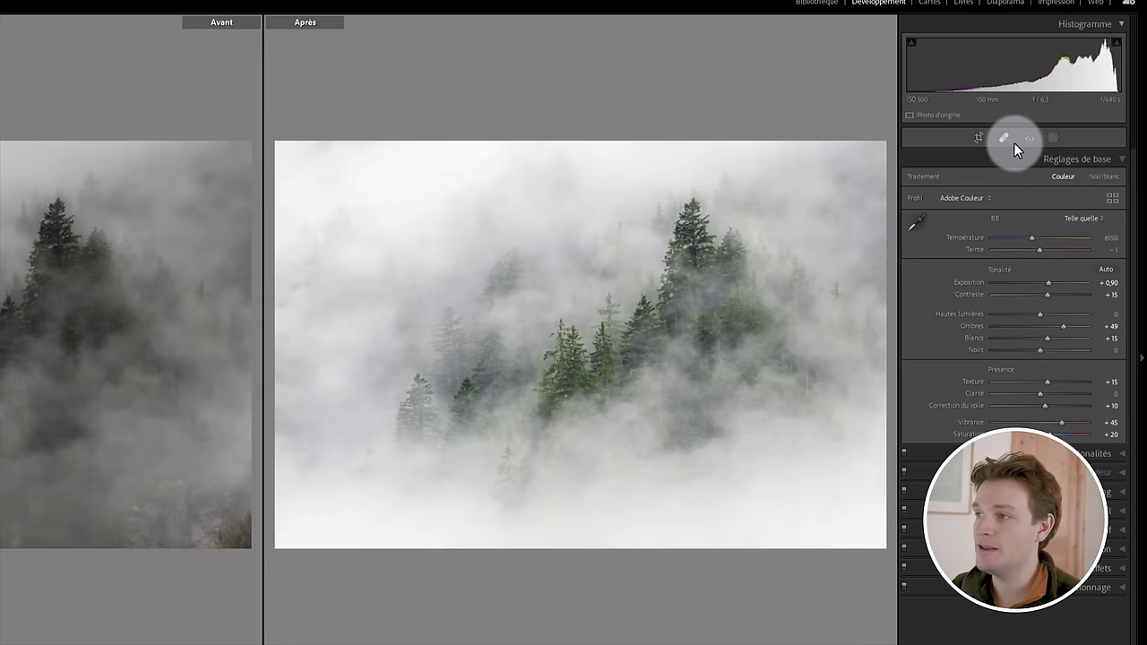
left_click(1076, 141)
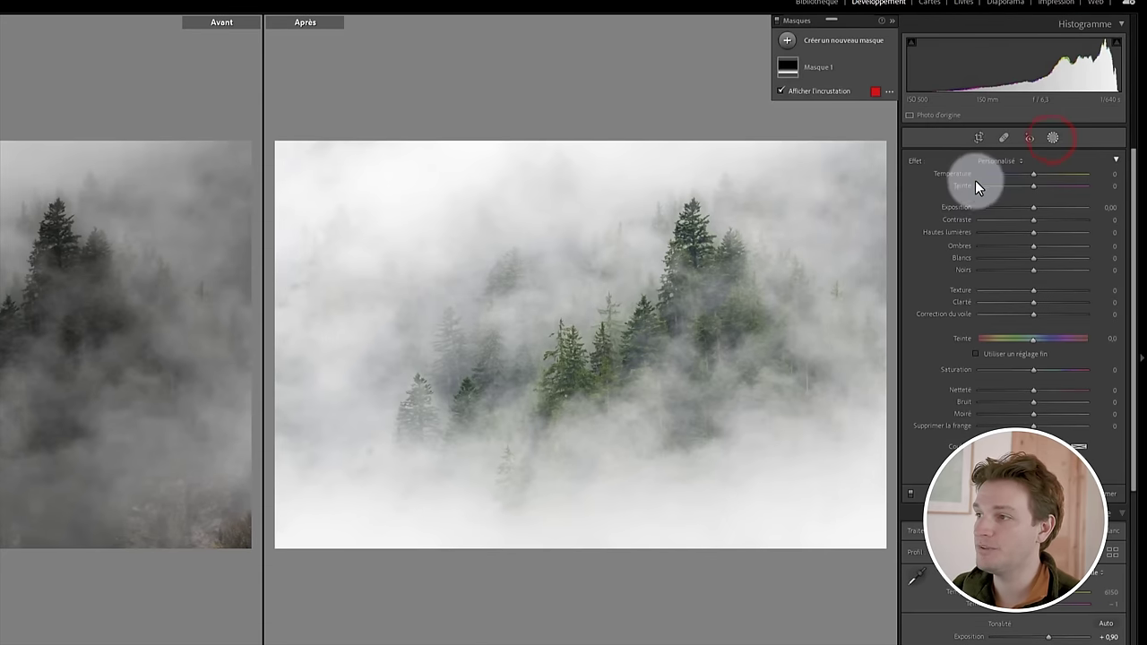
left_click(816, 67)
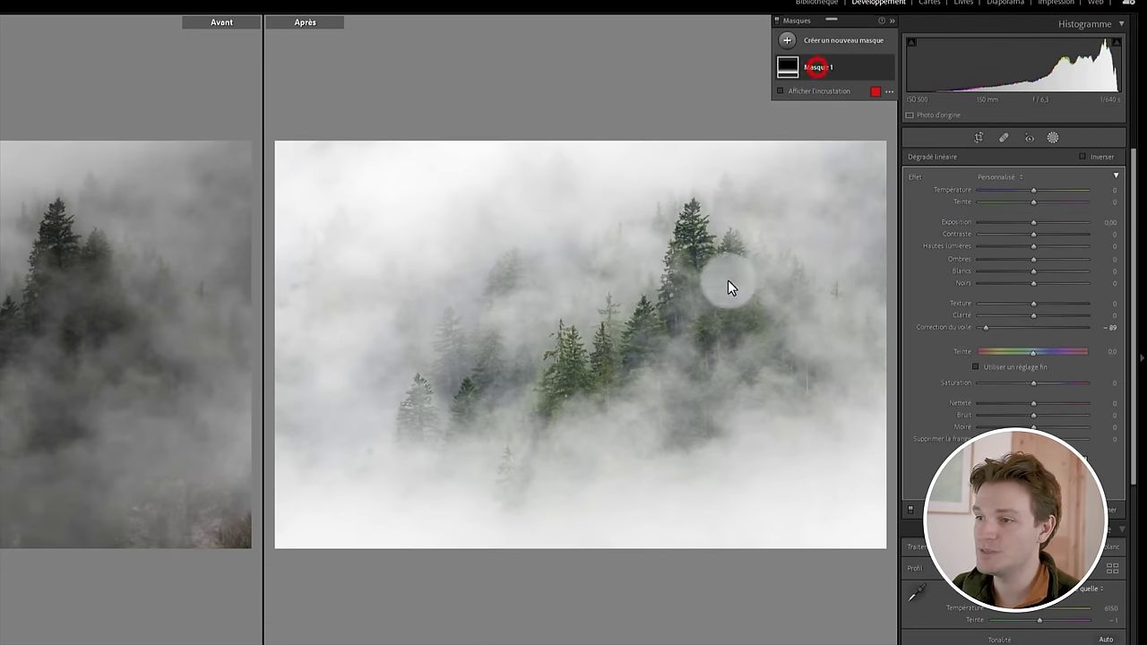
Step: Toggle Masque 1's linear gradient effect off and on to compare the mist below the firs, and reselect Masque 1
left_click(620, 457)
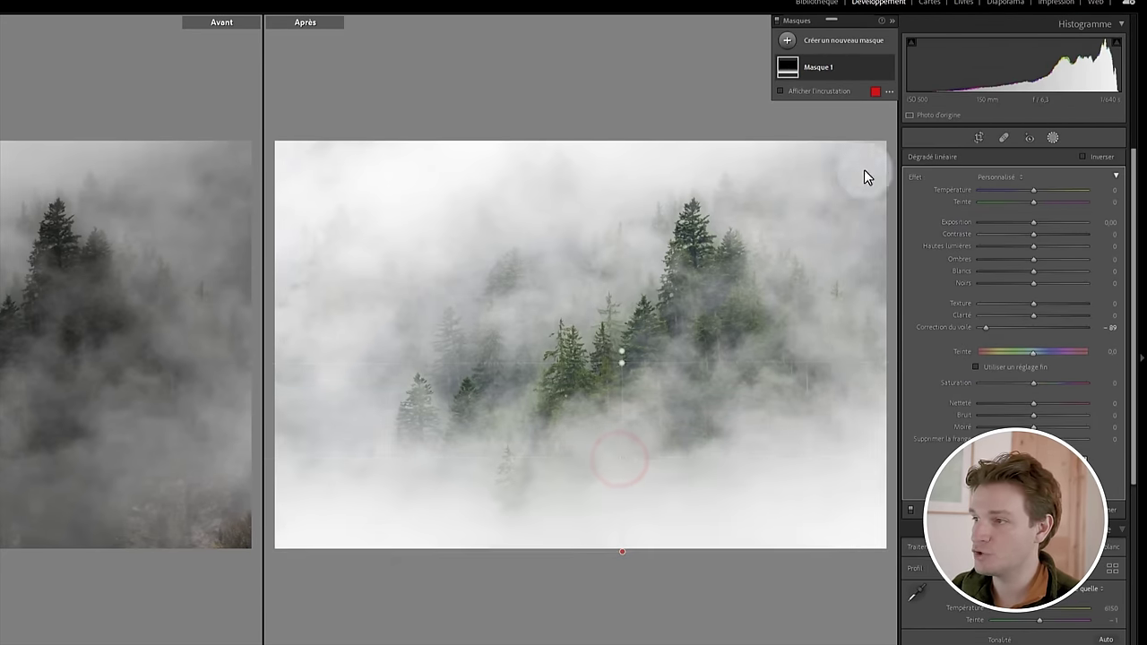
left_click(910, 510)
left_click(910, 490)
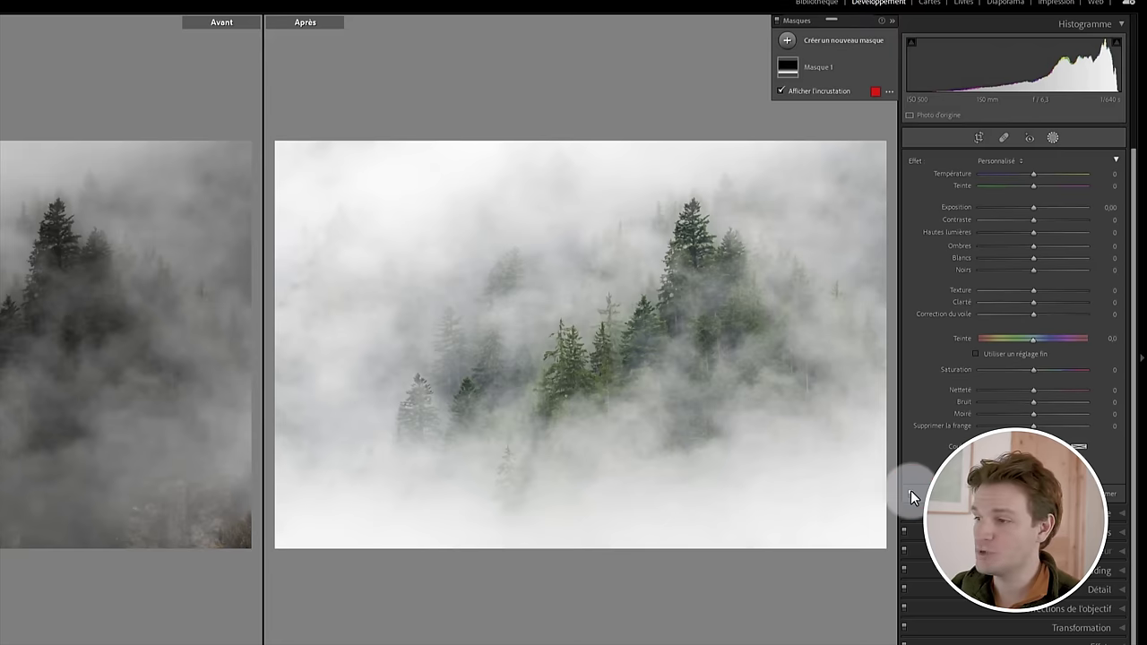
left_click(910, 497)
left_click(910, 494)
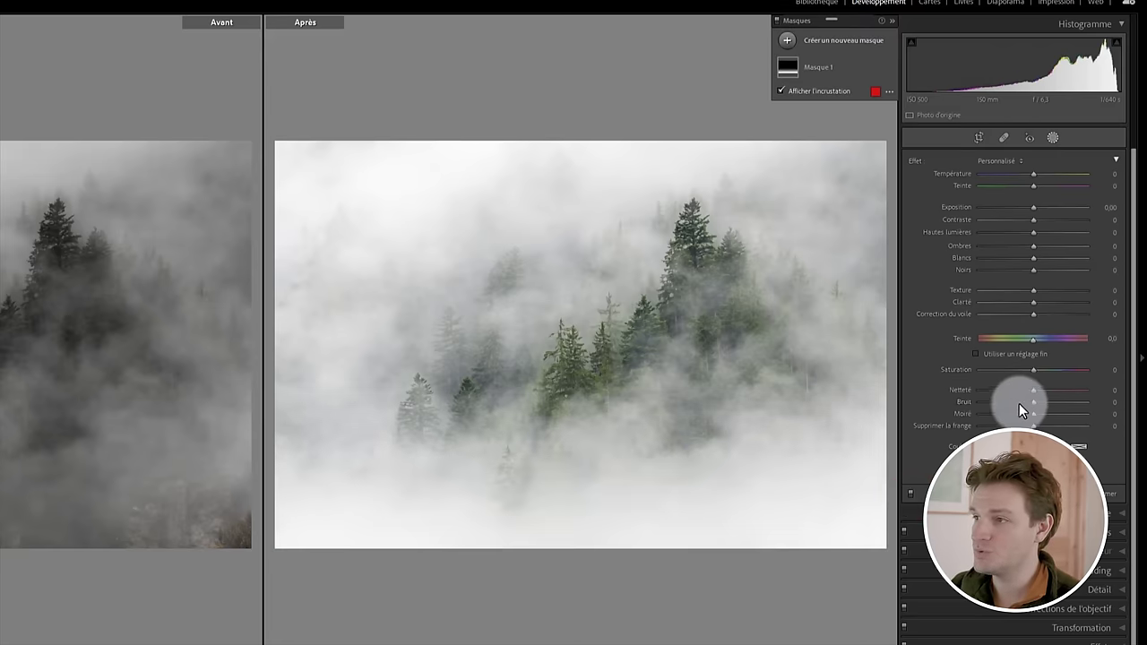
left_click(817, 67)
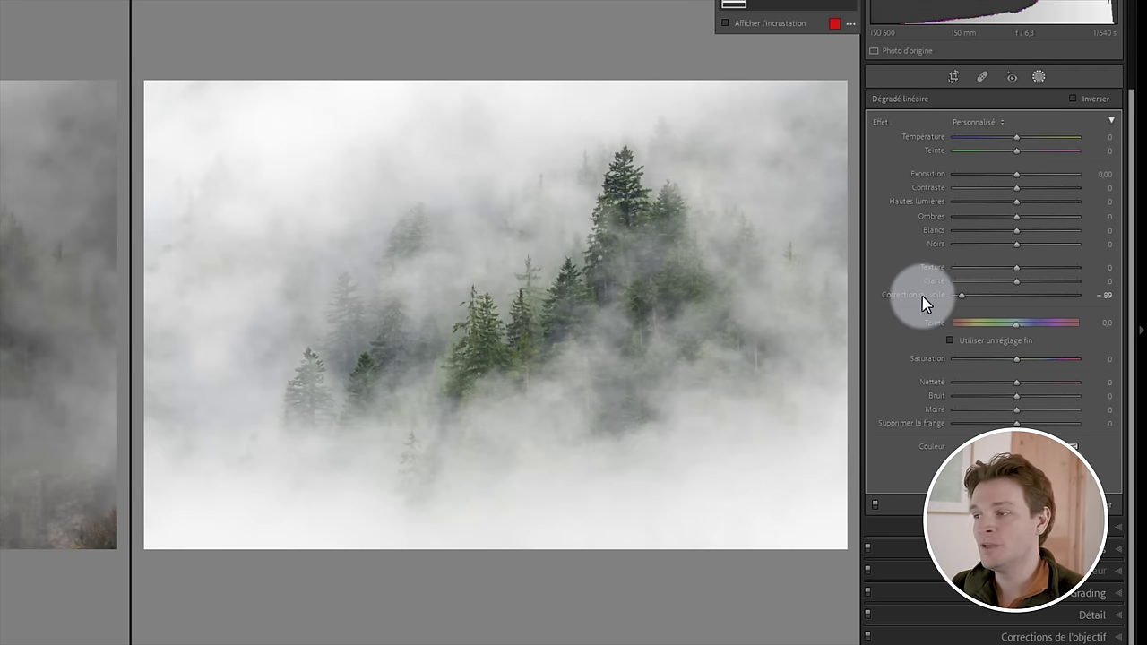
Step: Try Masque 1's Correction du voile at 72 and at 0, and bring it down to −77
left_click_drag(962, 295, 1061, 292)
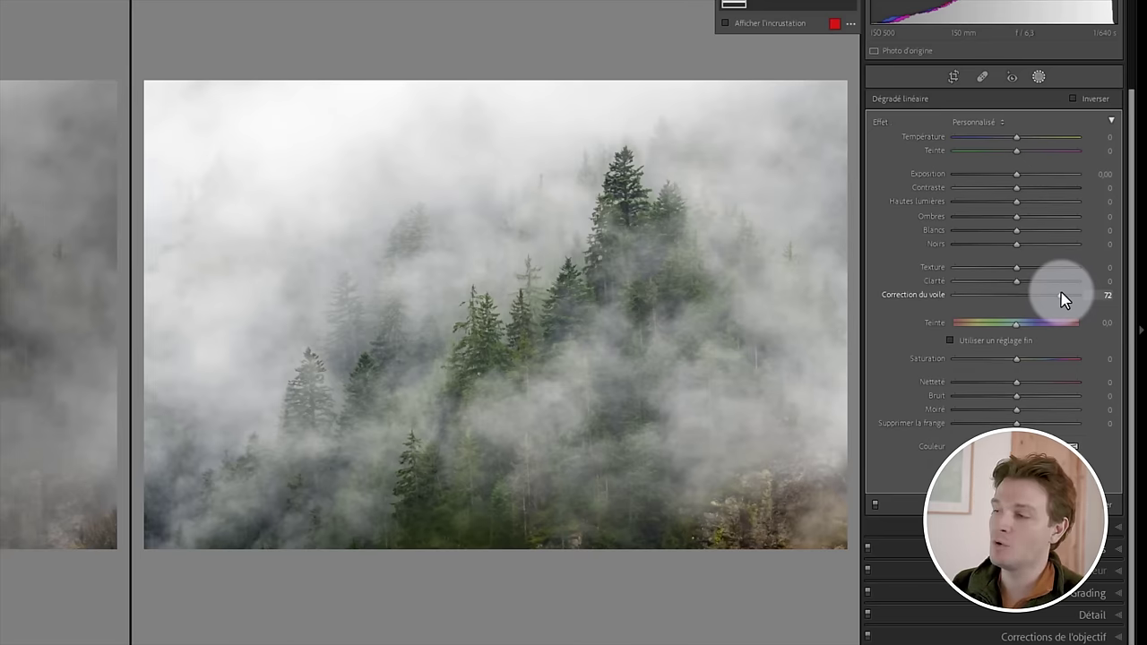
left_click_drag(1059, 297, 1015, 300)
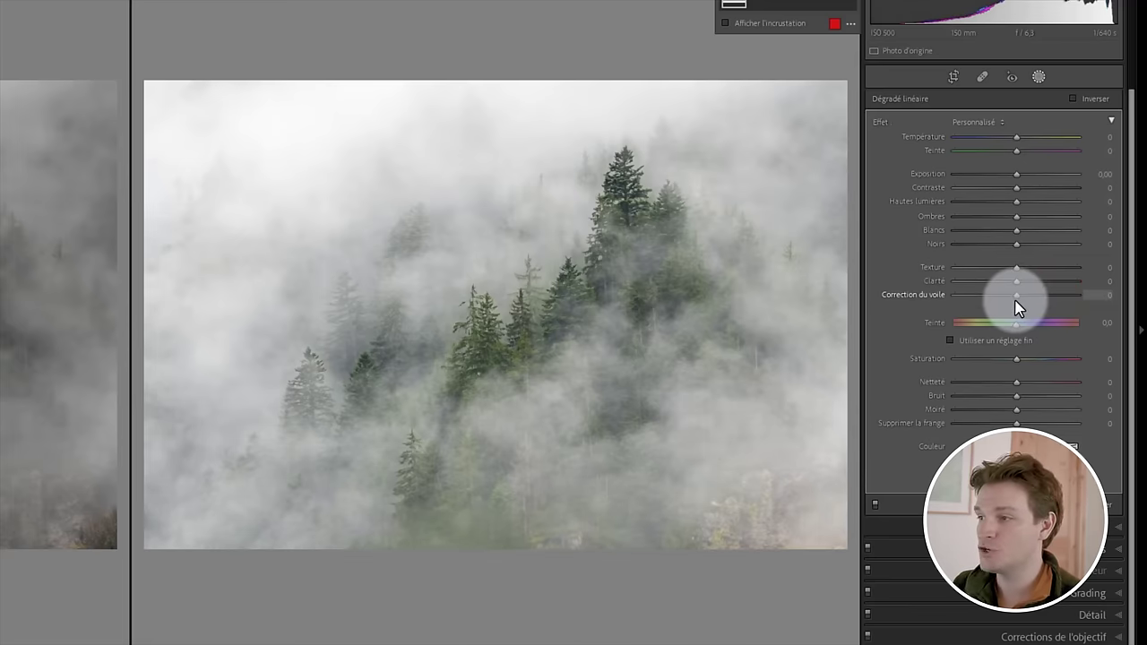
left_click_drag(1015, 301, 968, 303)
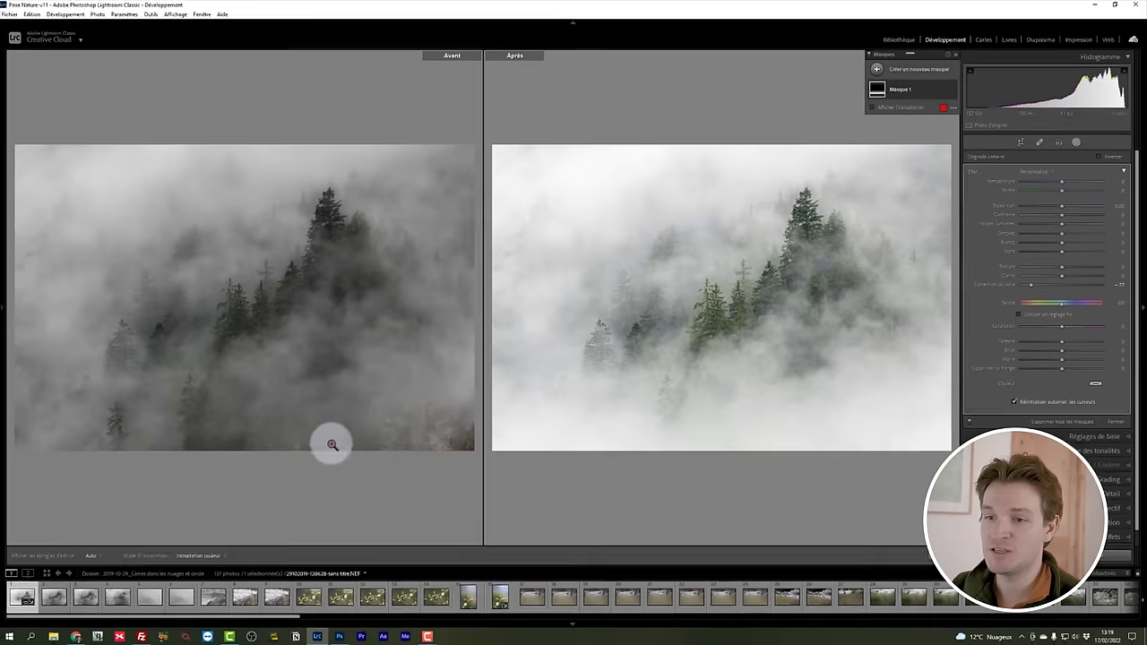
Step: Inspect the lower trees in the unprocessed version, and lower the linear gradient's Correction du voile close to its minimum
left_click(332, 439)
left_click_drag(335, 437, 256, 367)
left_click(258, 366)
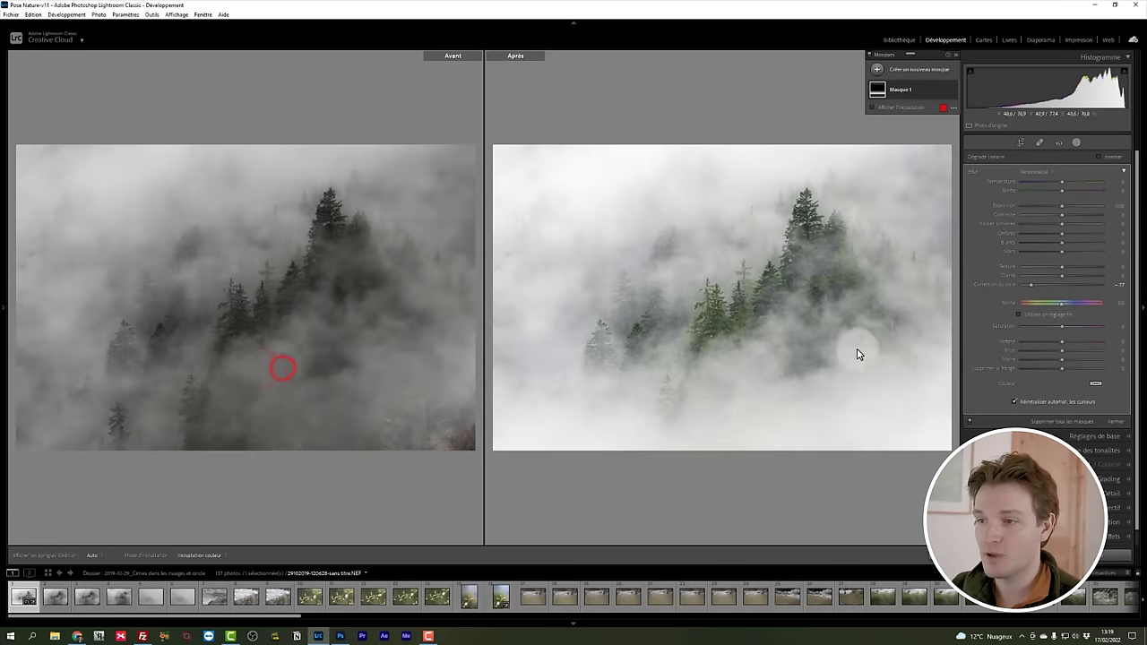
left_click_drag(1030, 288, 1018, 285)
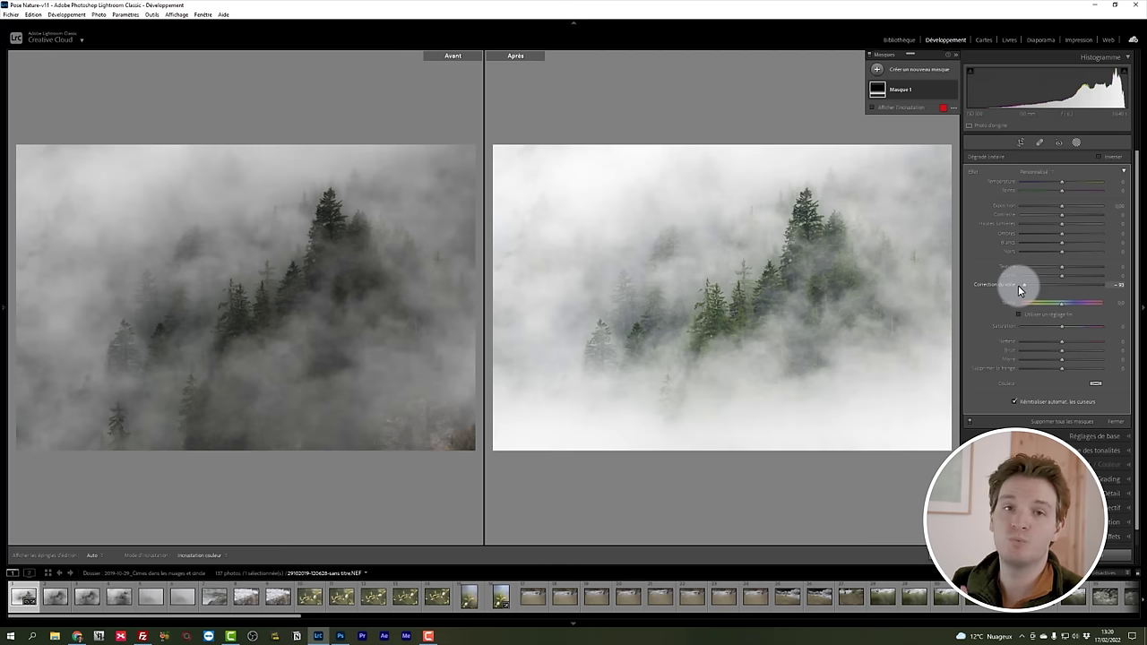
mouse_move(814, 307)
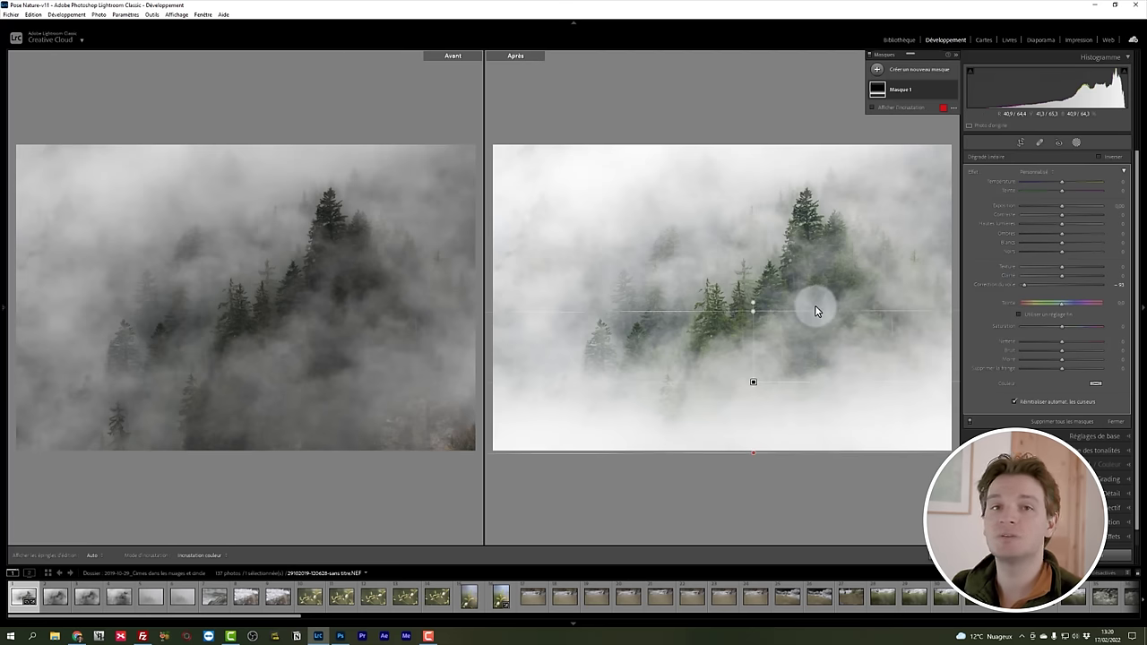